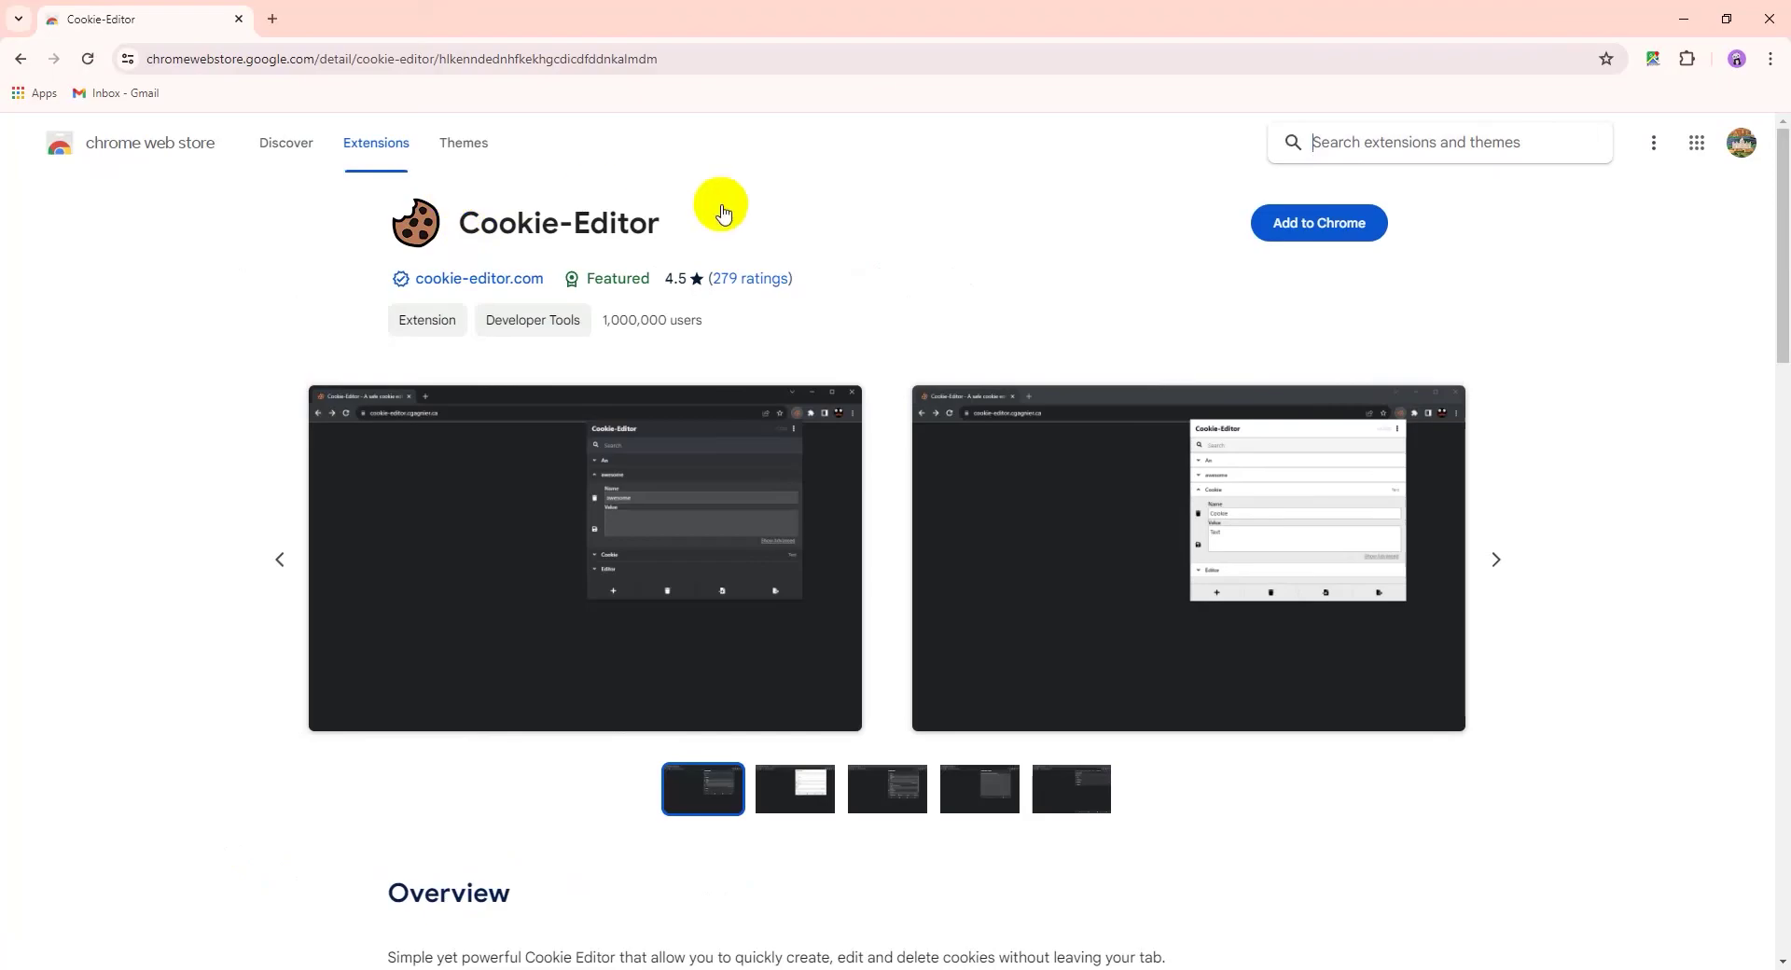
Install the Cookie-Editor extension from its store page and accept the access it requests
drag(311, 239, 836, 275)
click(833, 274)
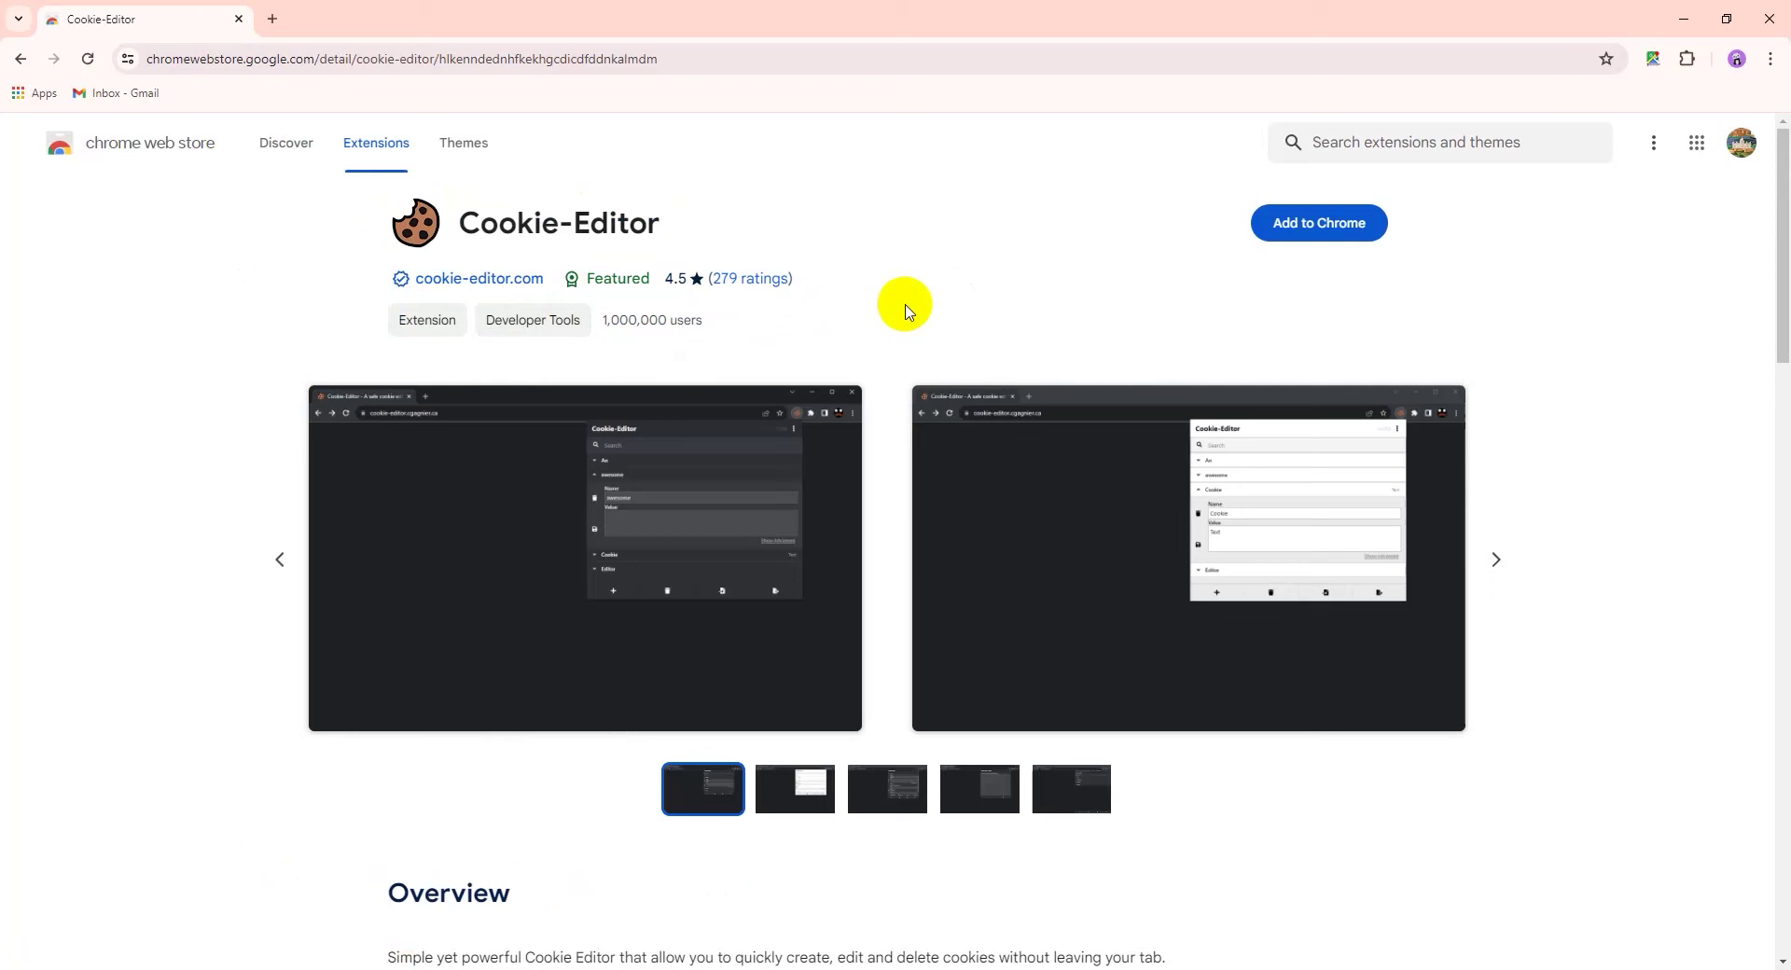
click(1315, 225)
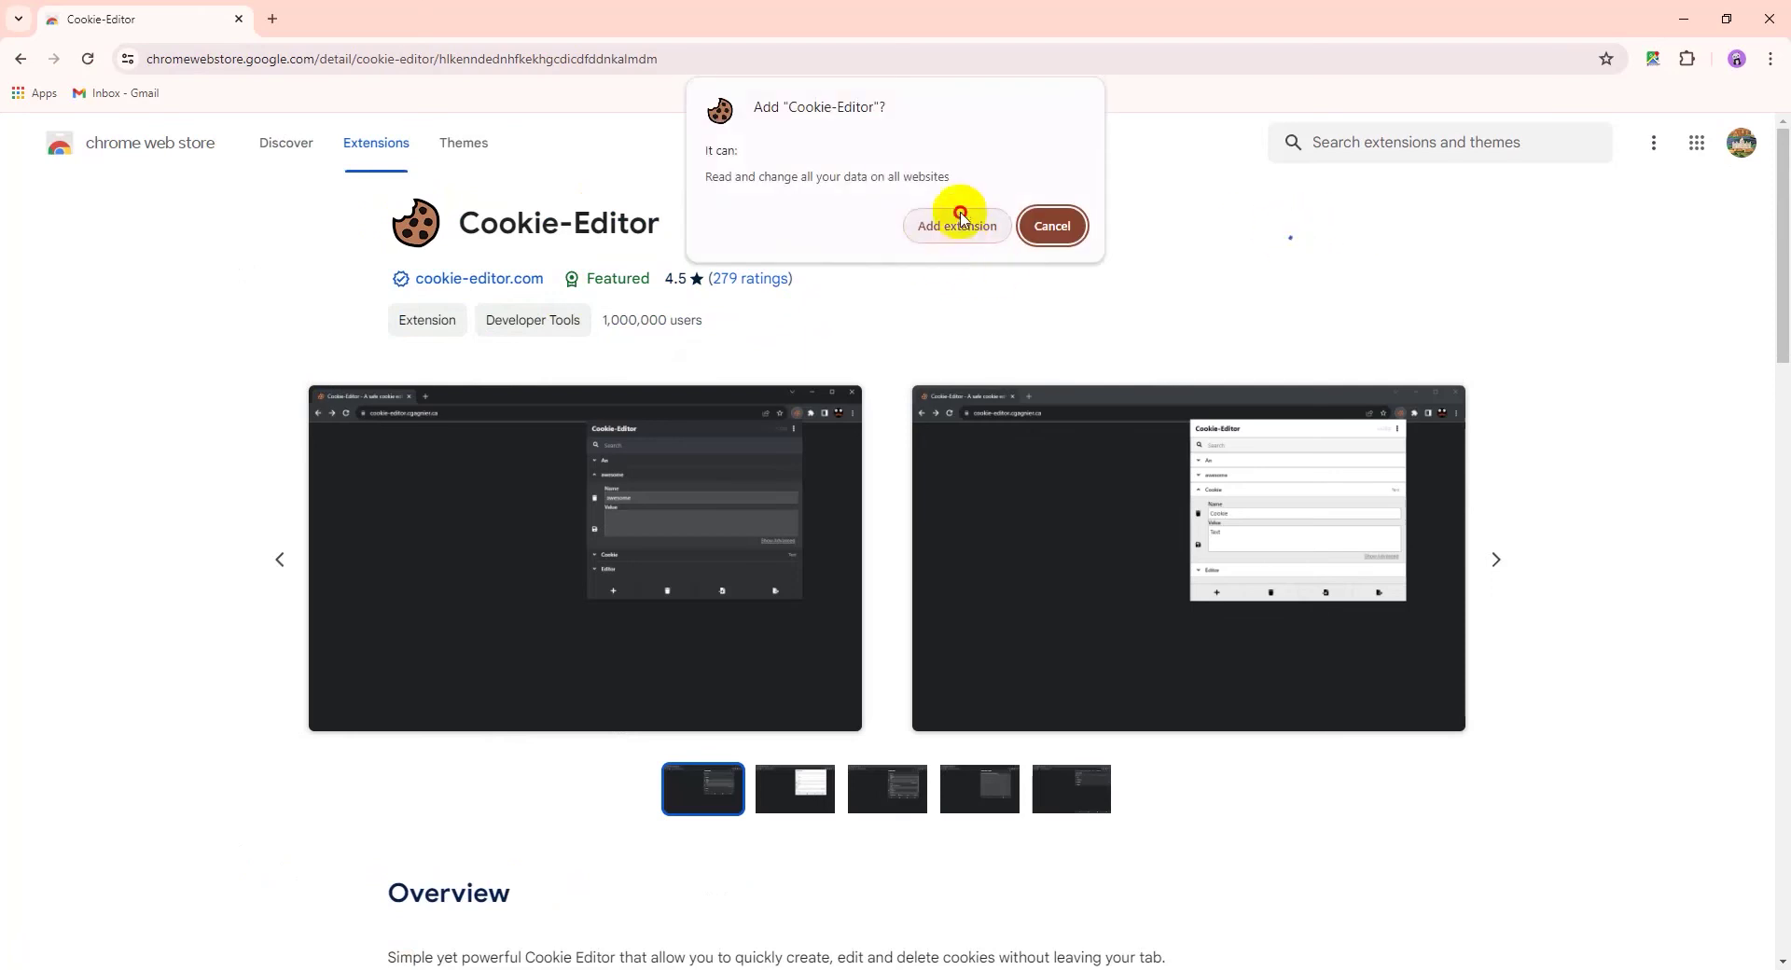
click(957, 225)
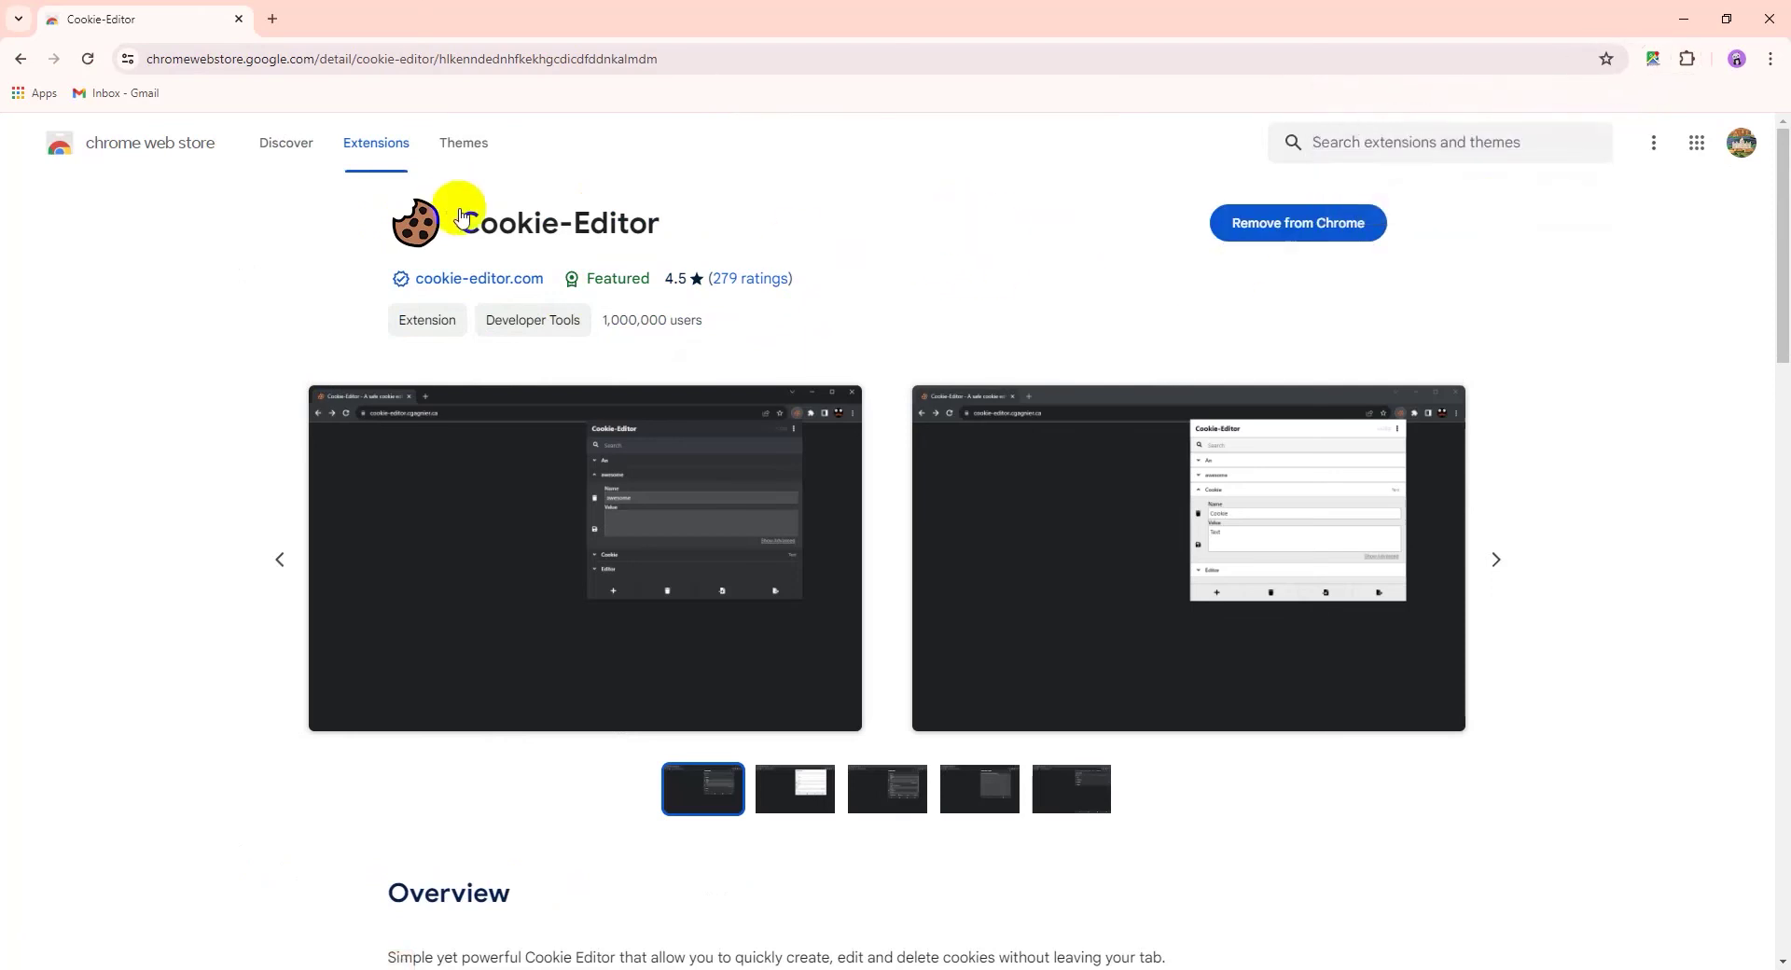
Open the extension management page and toggle Cookie-Editor off and back on to check that it is enabled
click(1686, 59)
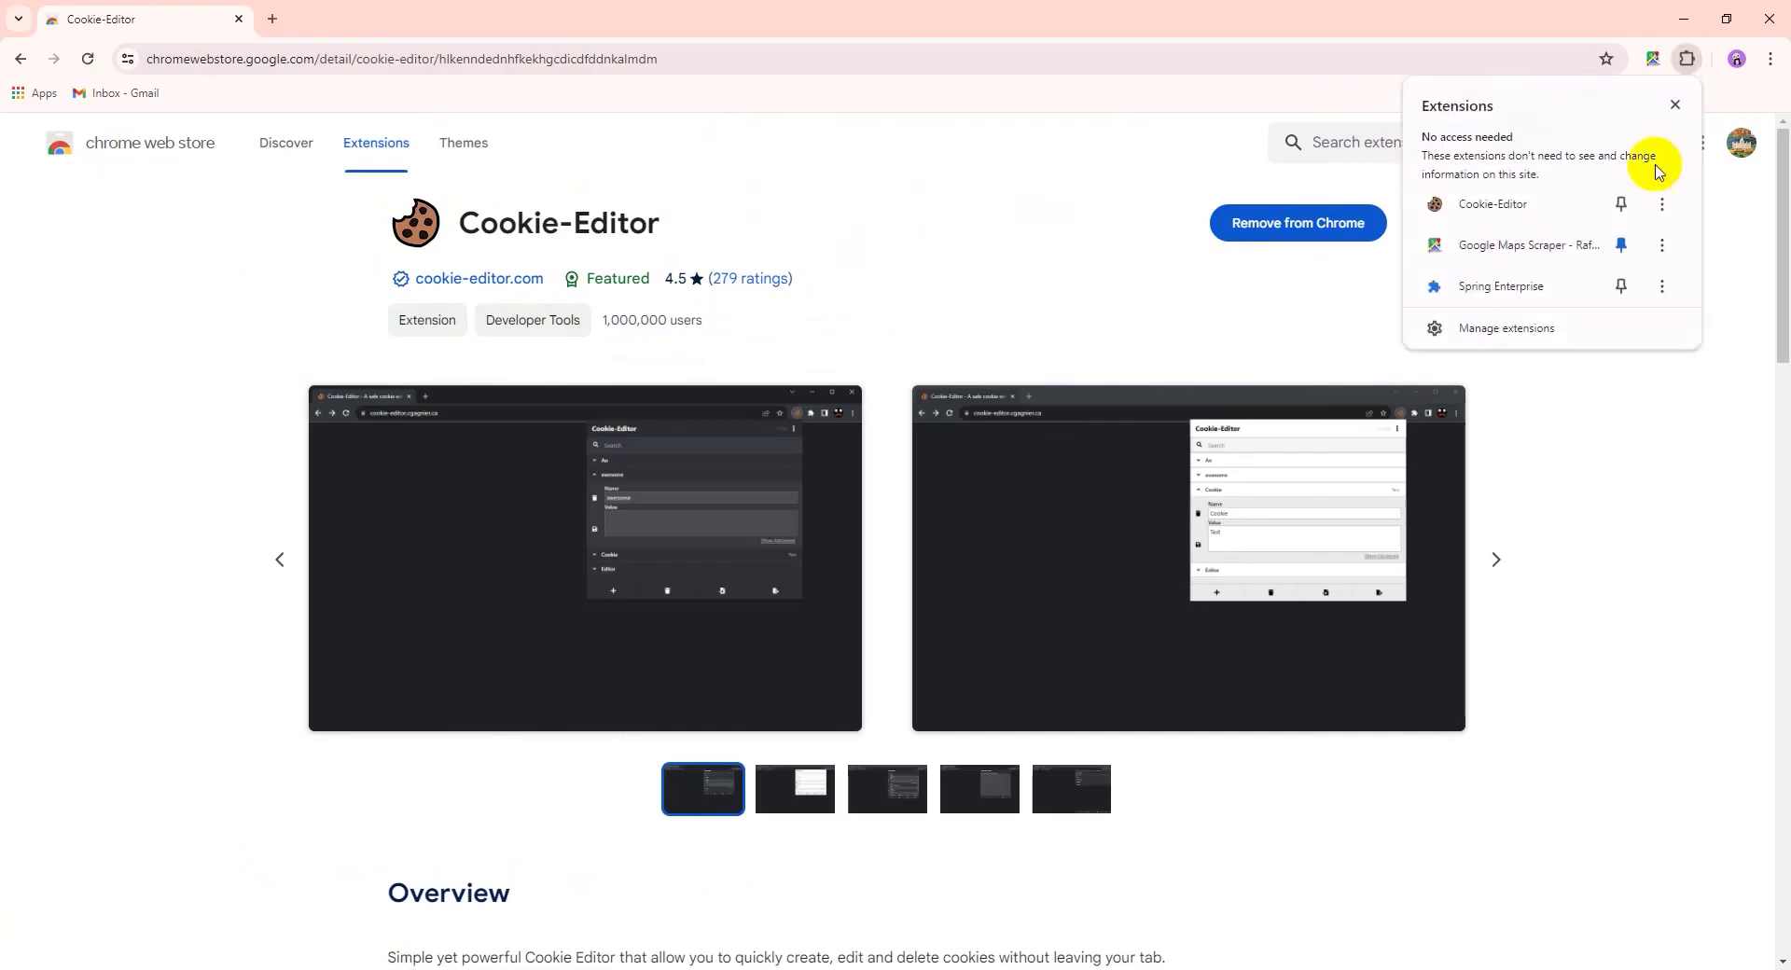
click(1519, 327)
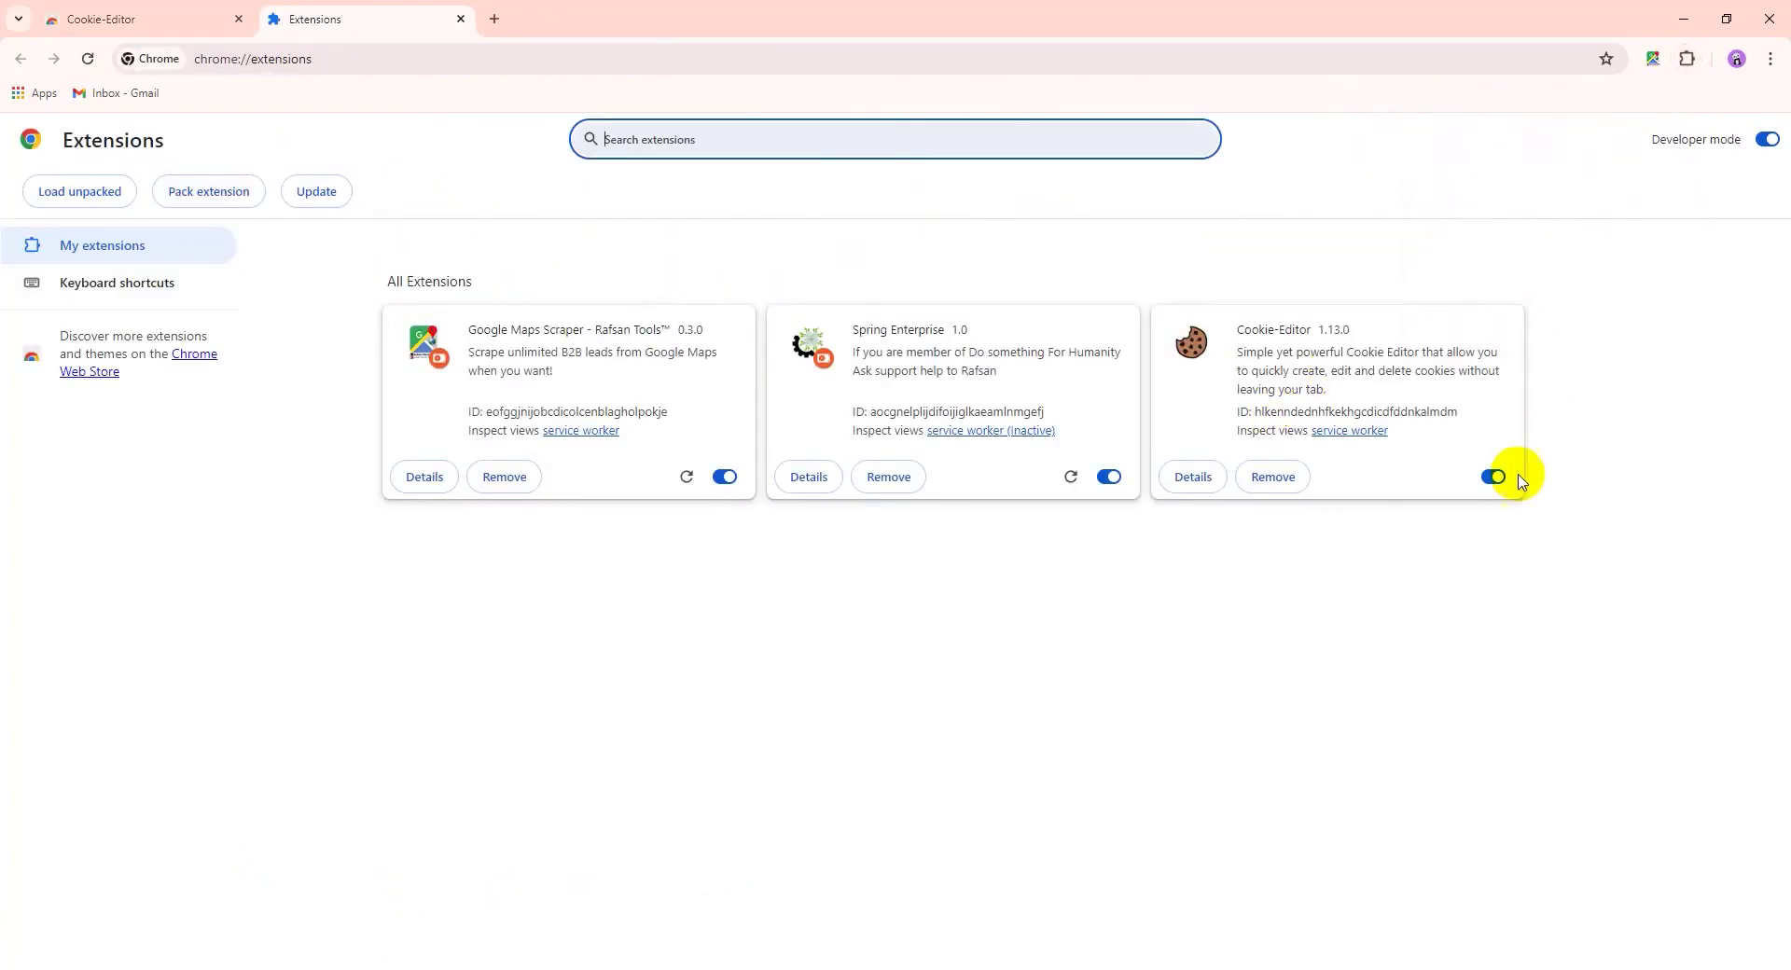
click(1494, 478)
click(1493, 477)
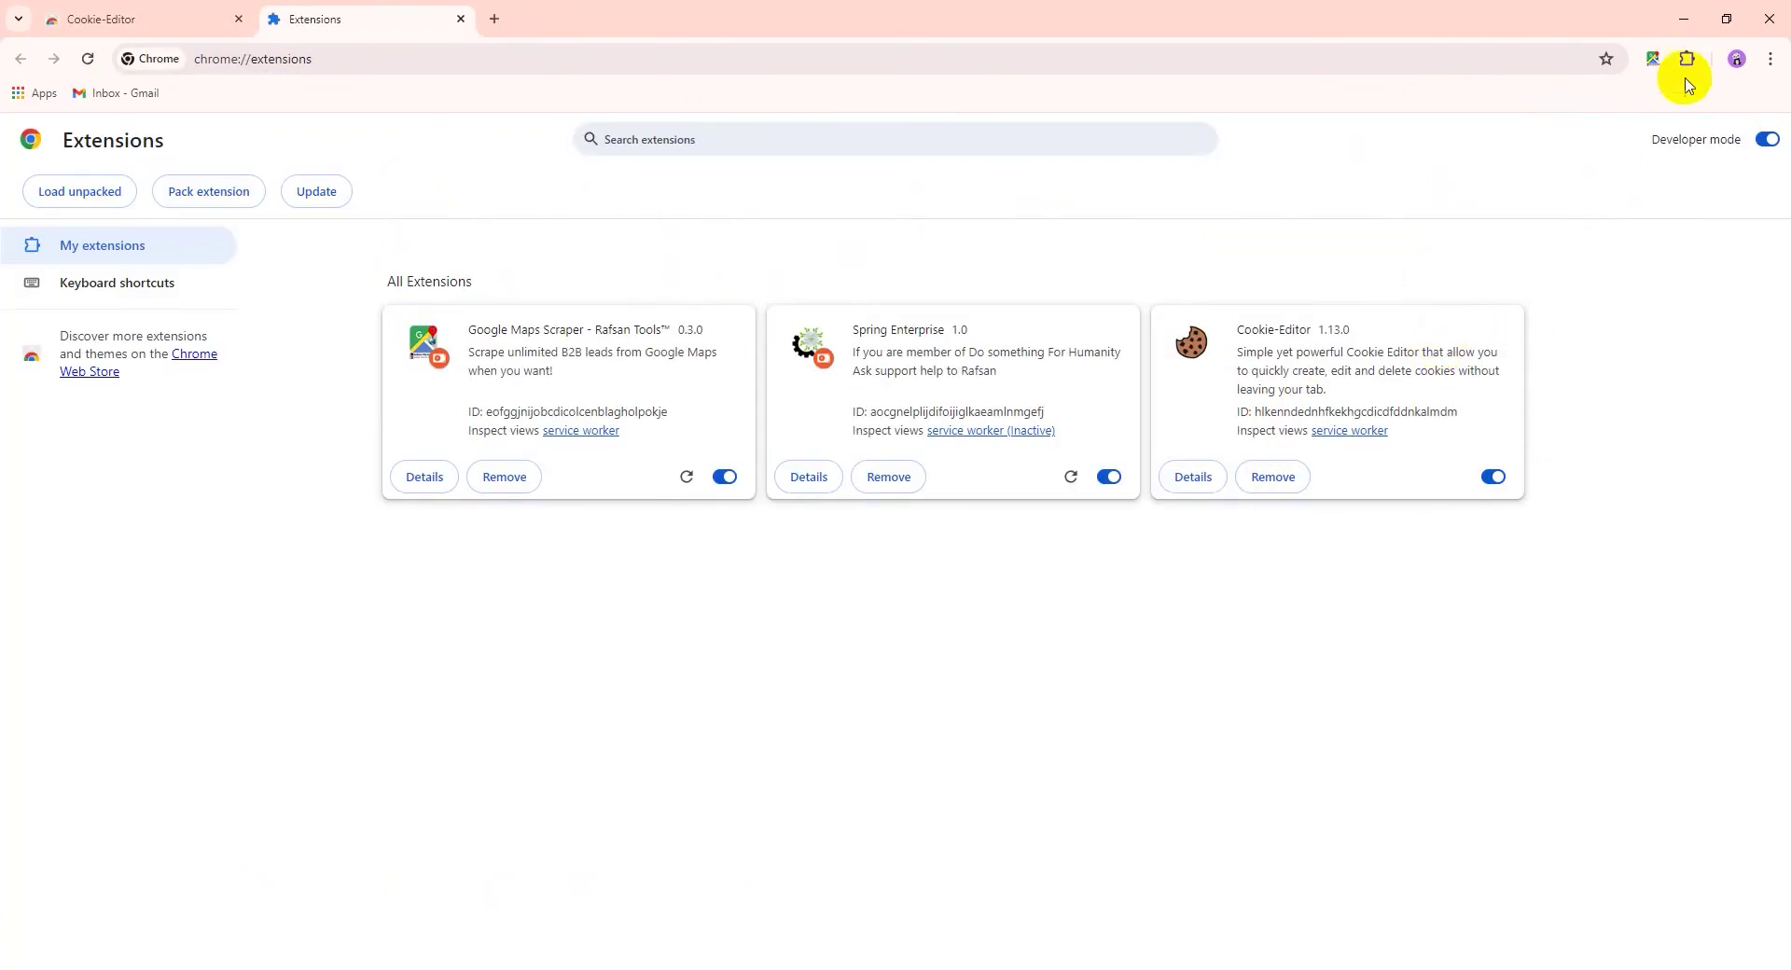
Pin the Cookie-Editor extension to the browser toolbar
click(1686, 59)
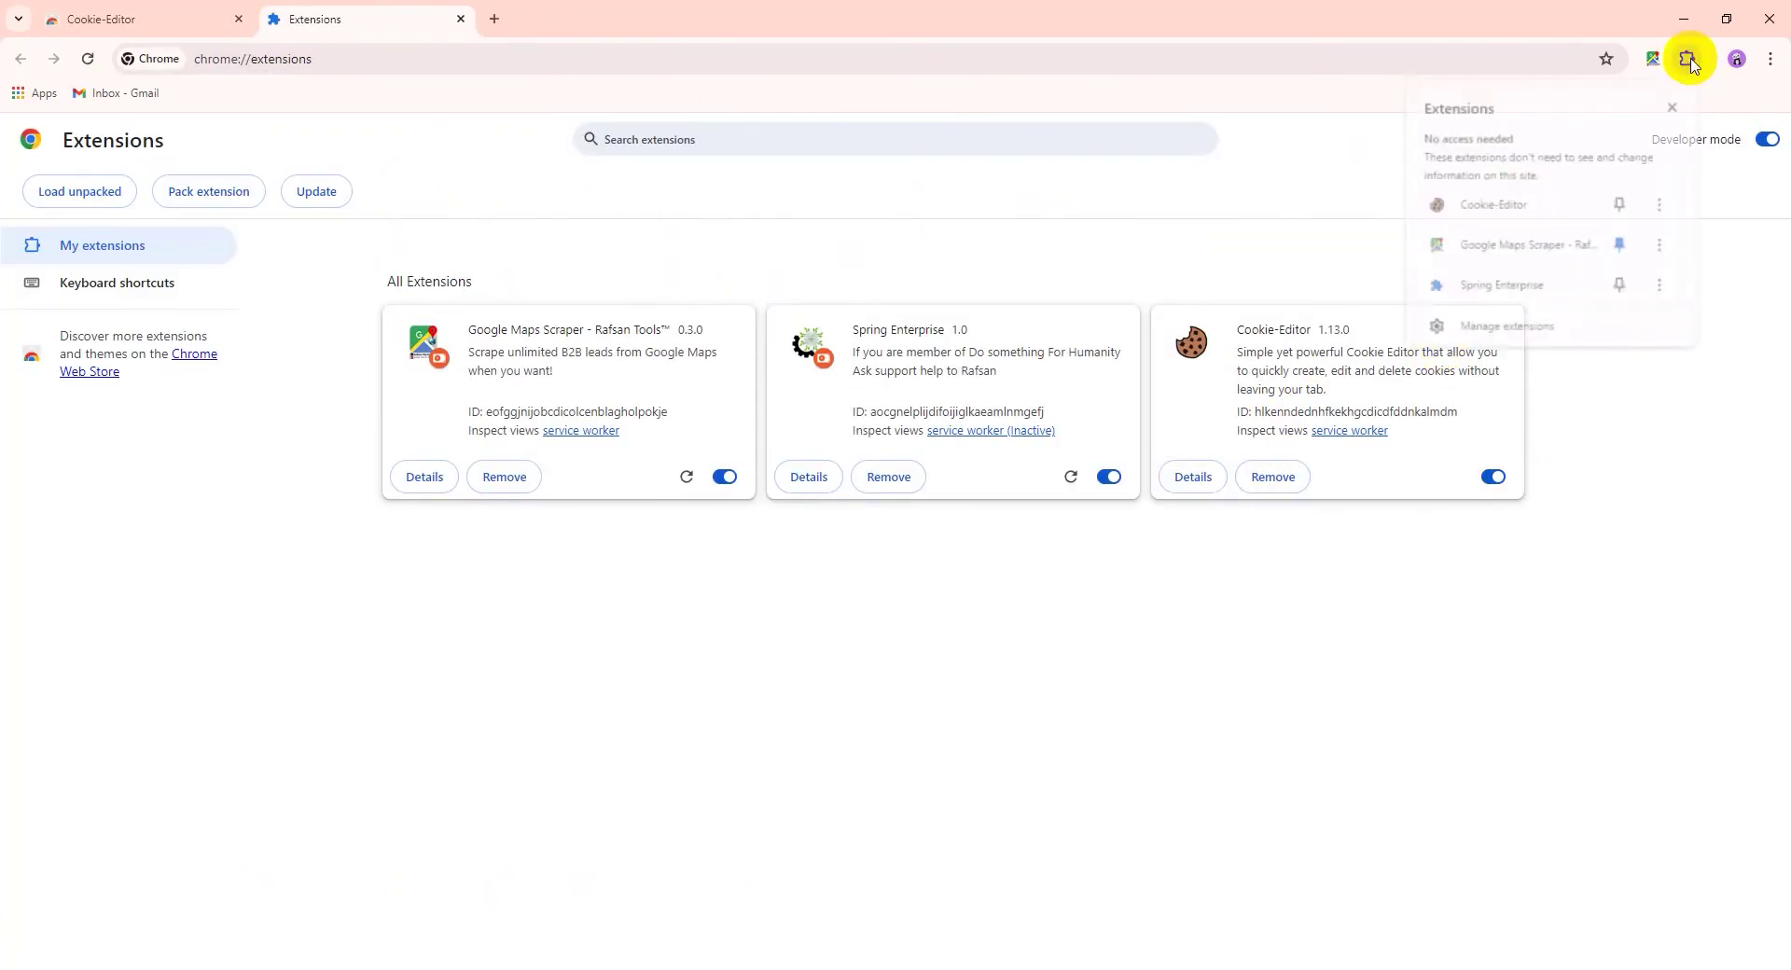
click(1623, 203)
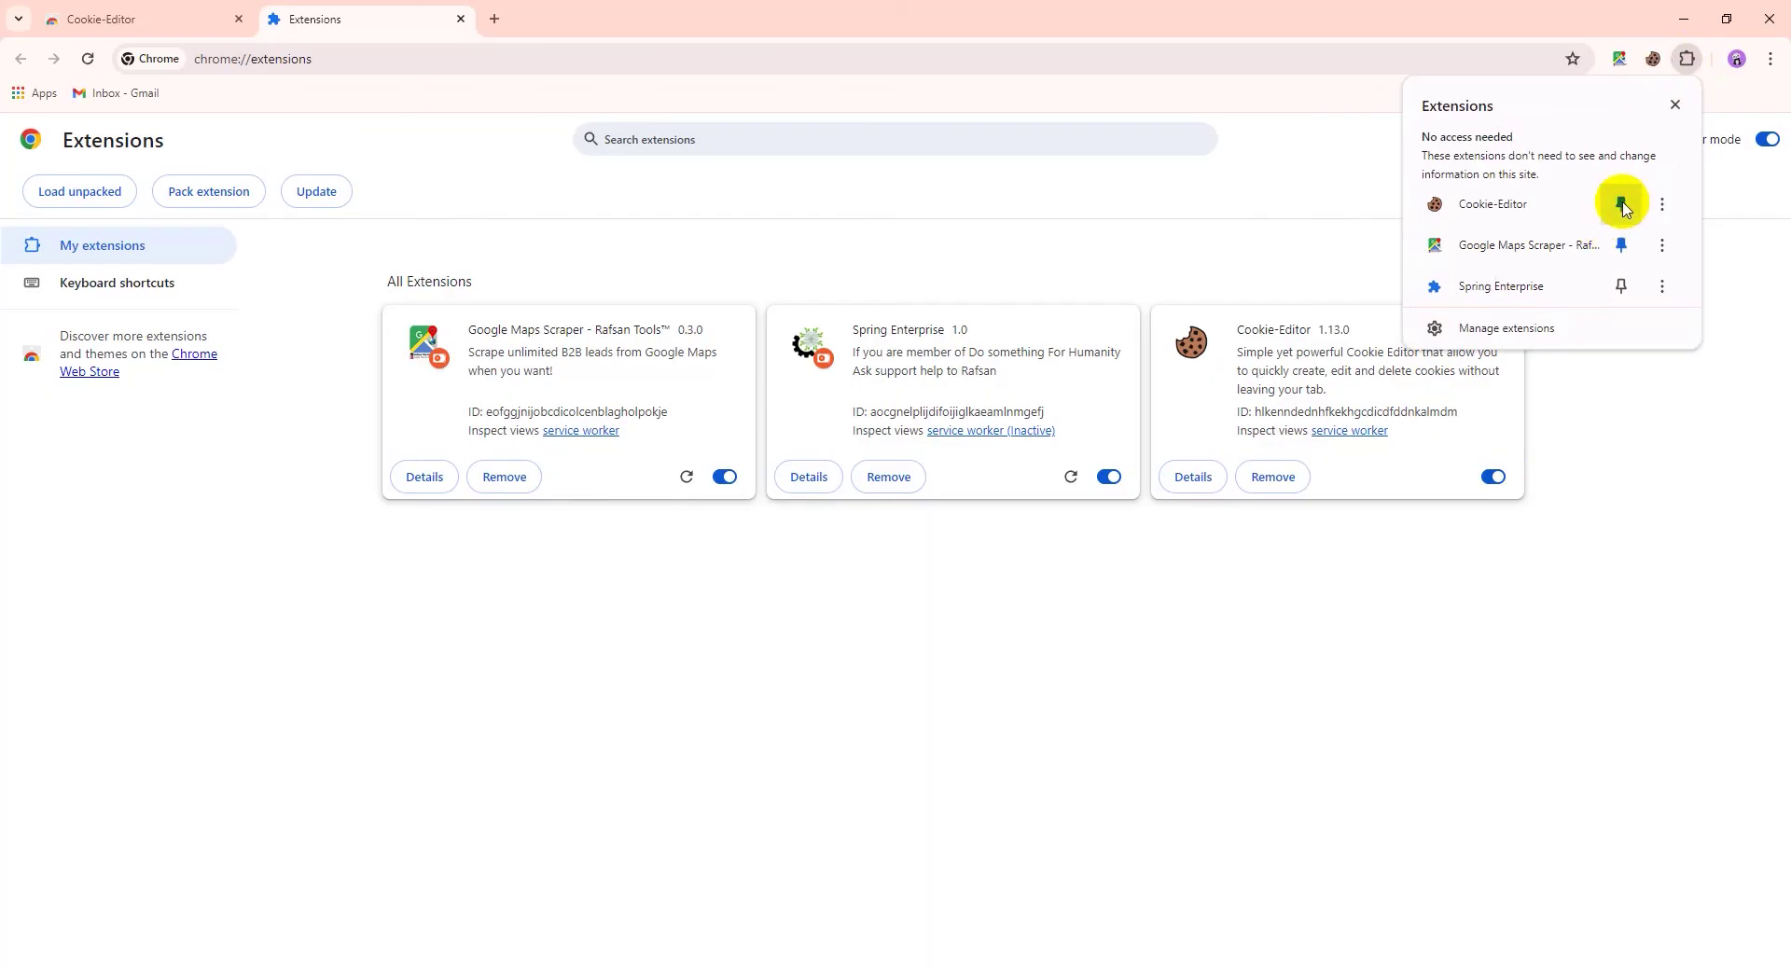
Open Cookie-Editor on the extension management page and on a new blank tab to read its message about cookies
click(1653, 59)
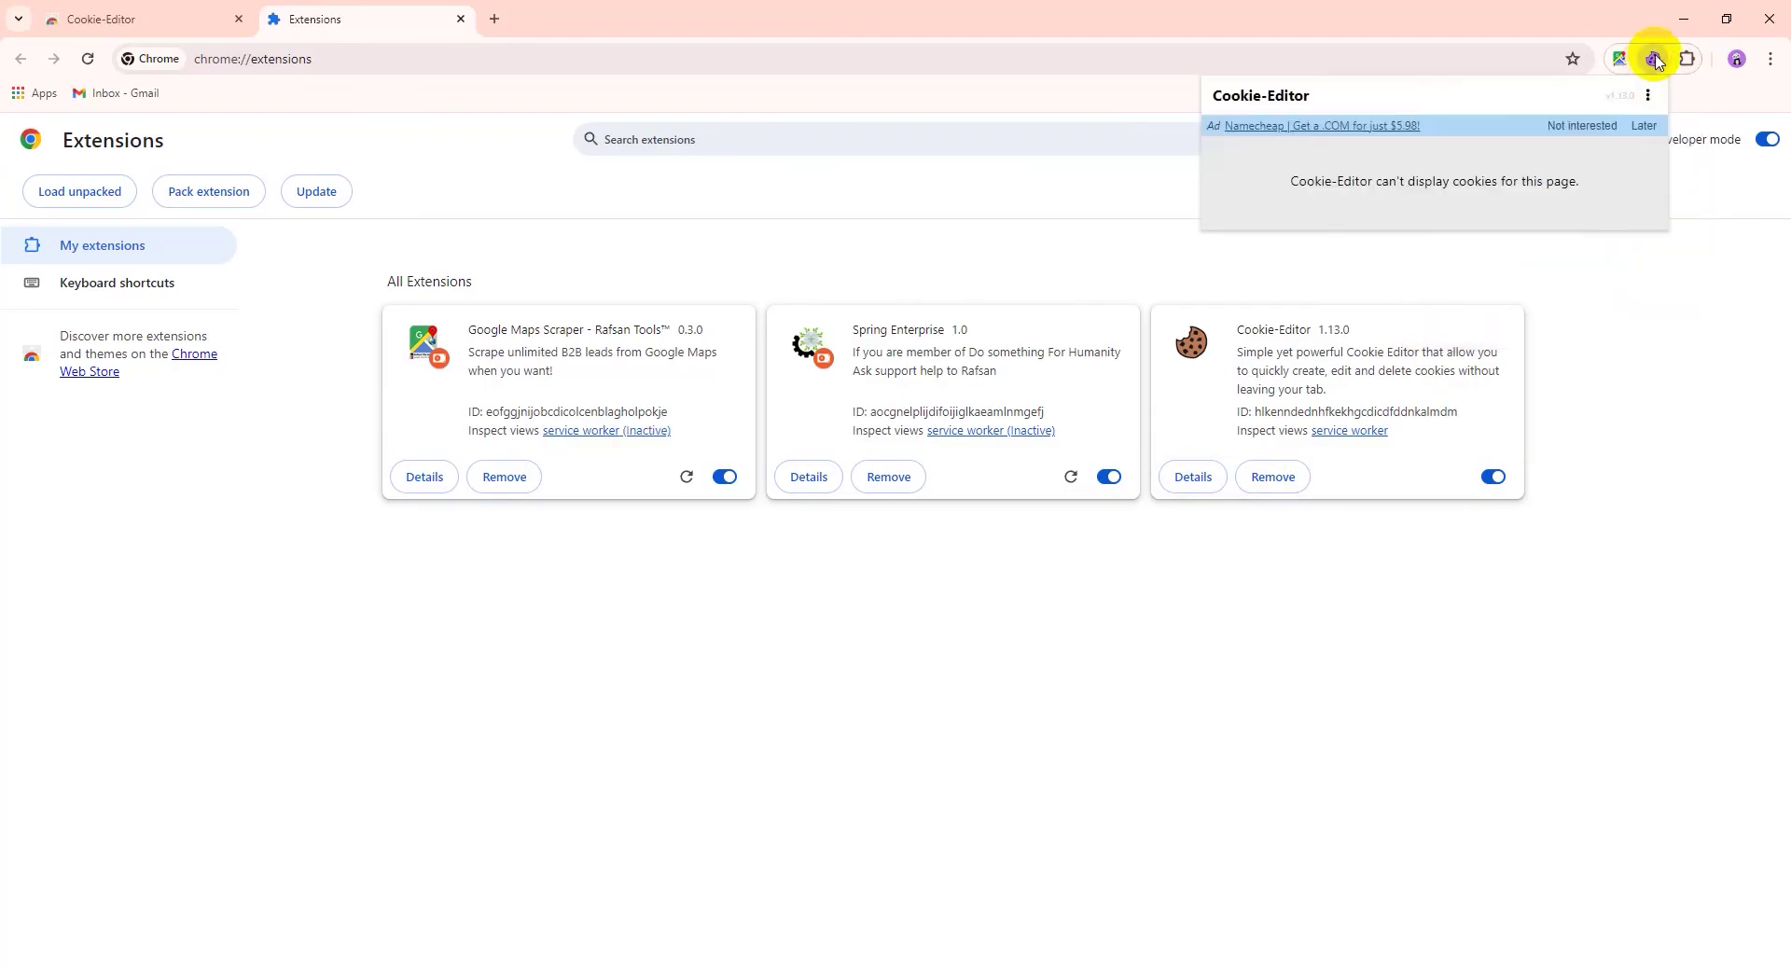
drag(1289, 181, 1610, 186)
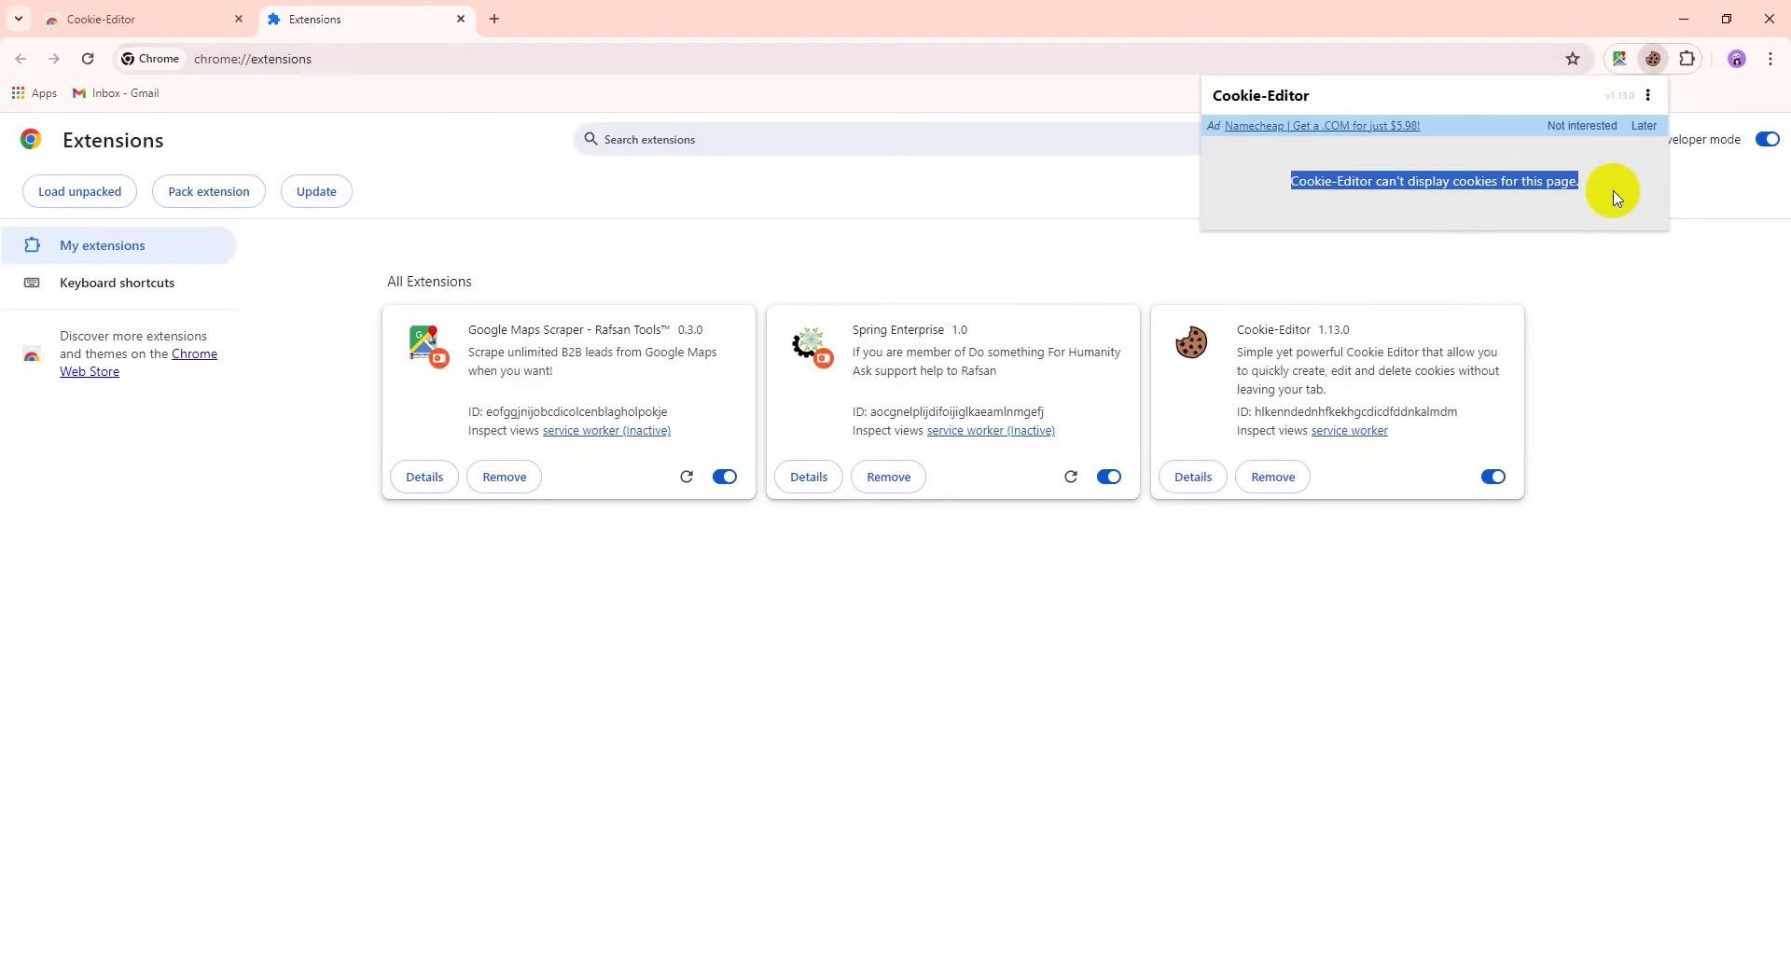
drag(245, 59, 427, 64)
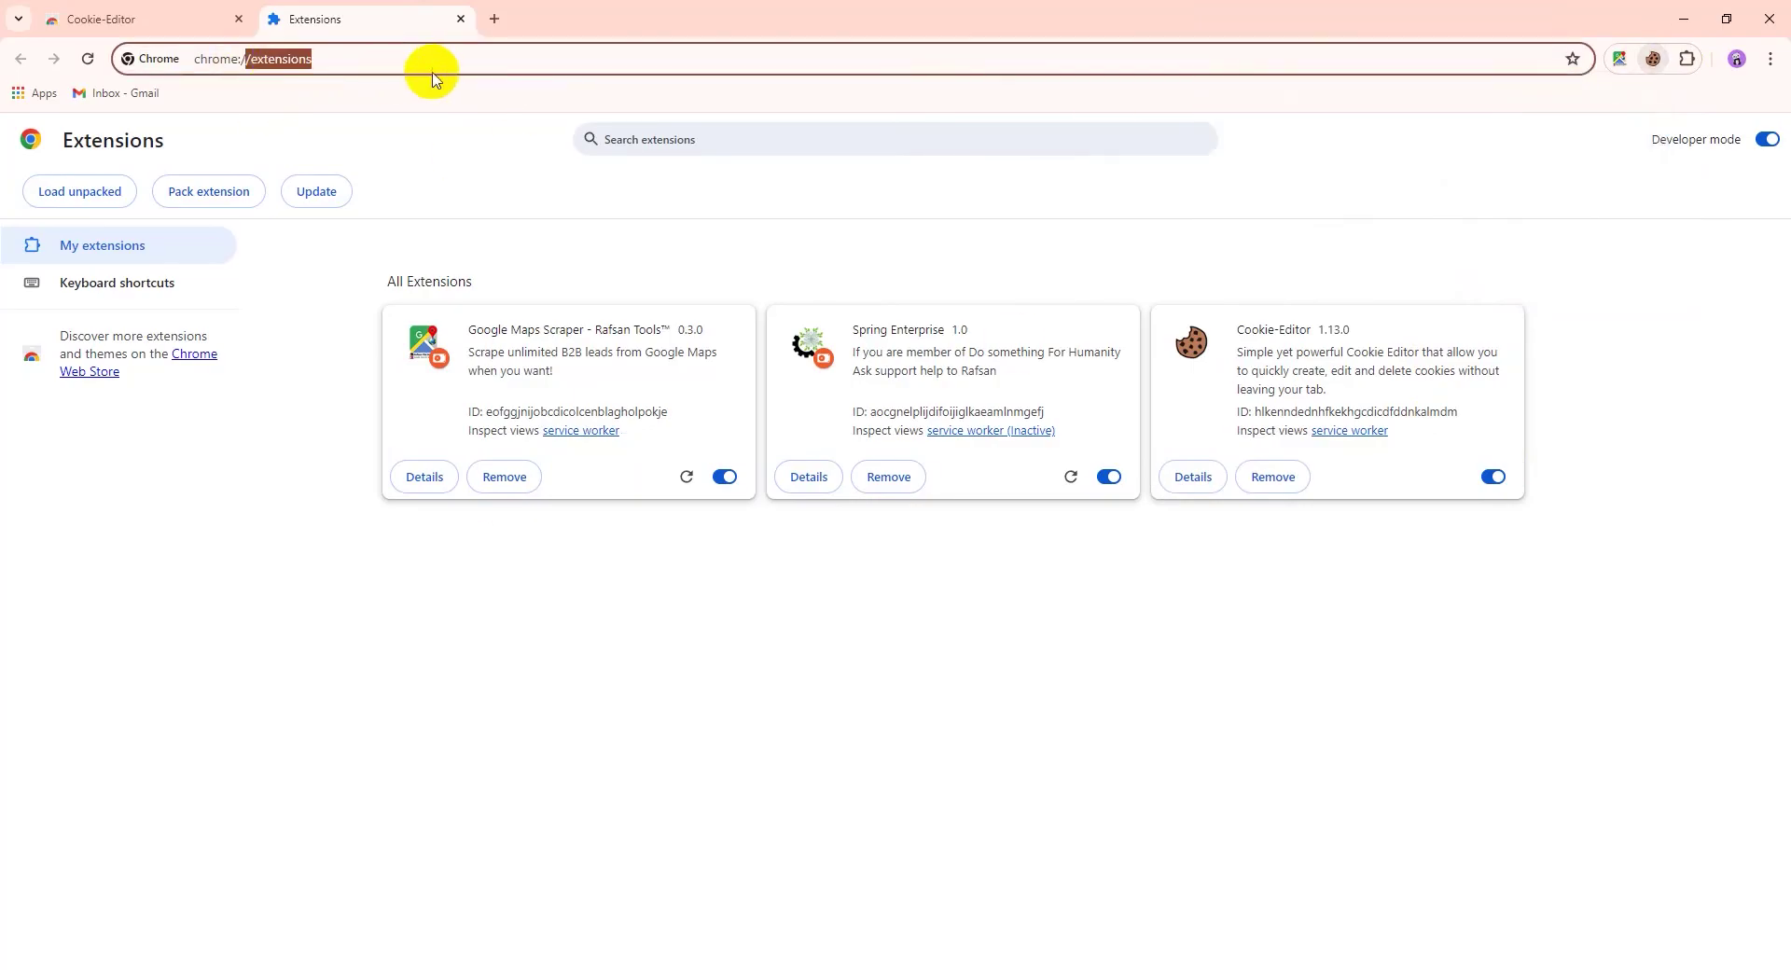
click(494, 19)
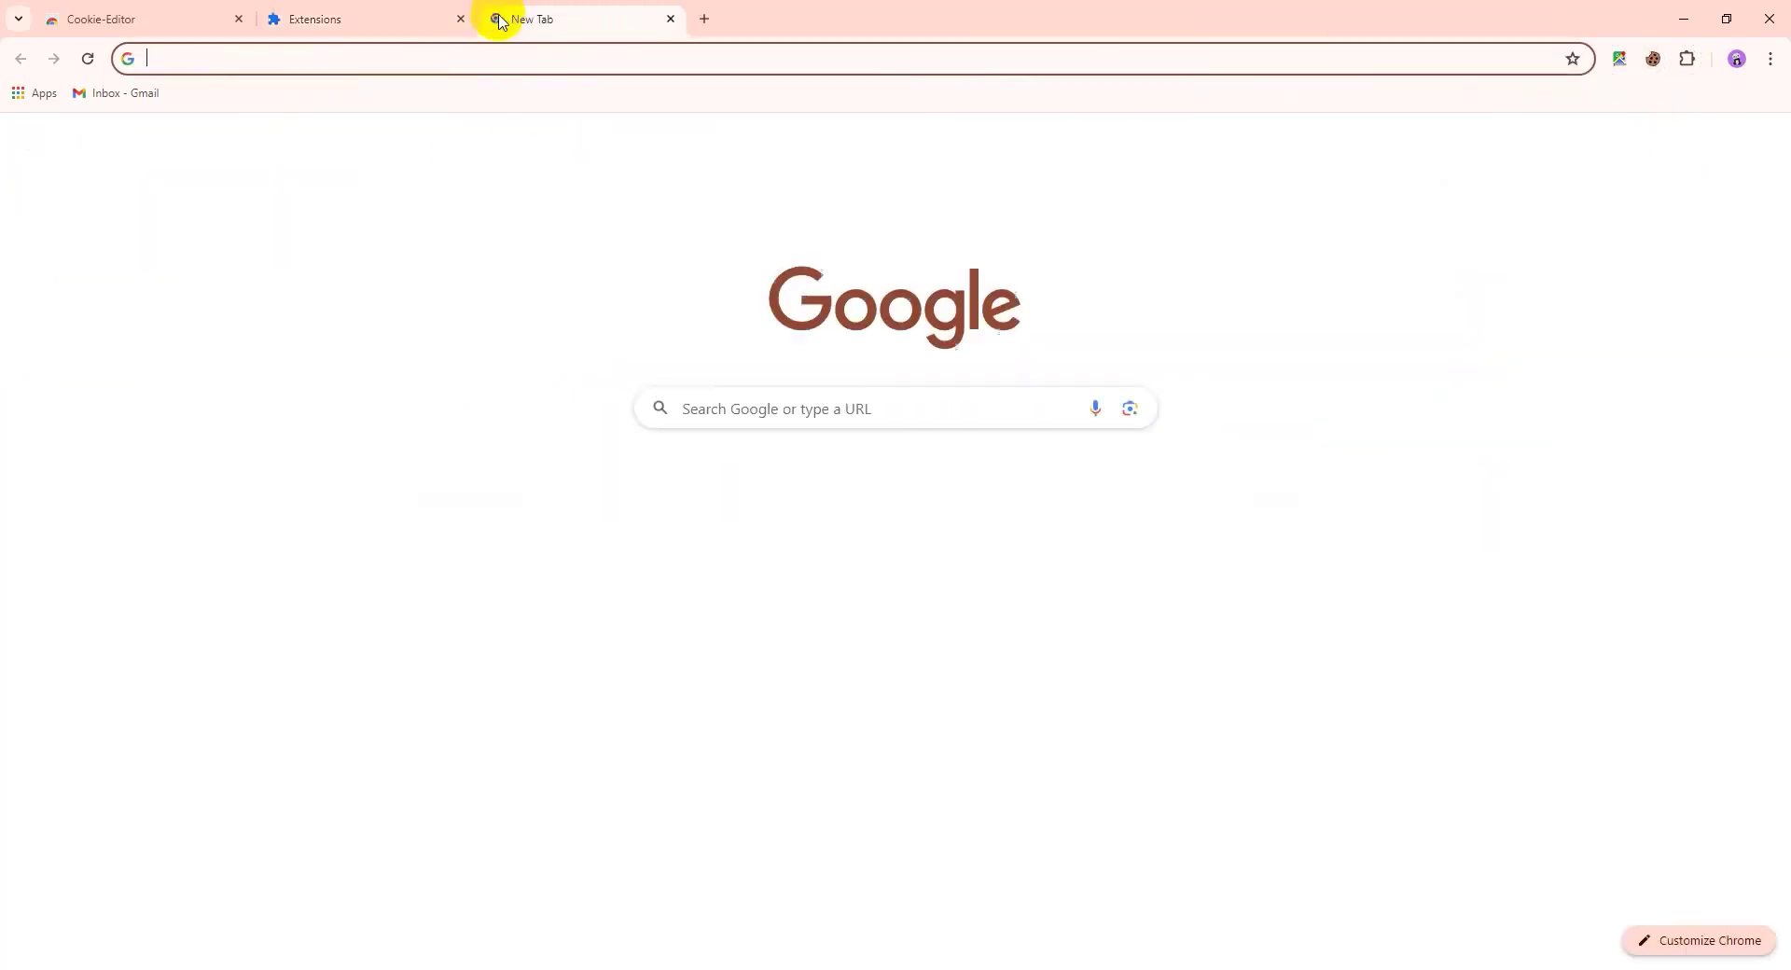
click(1653, 59)
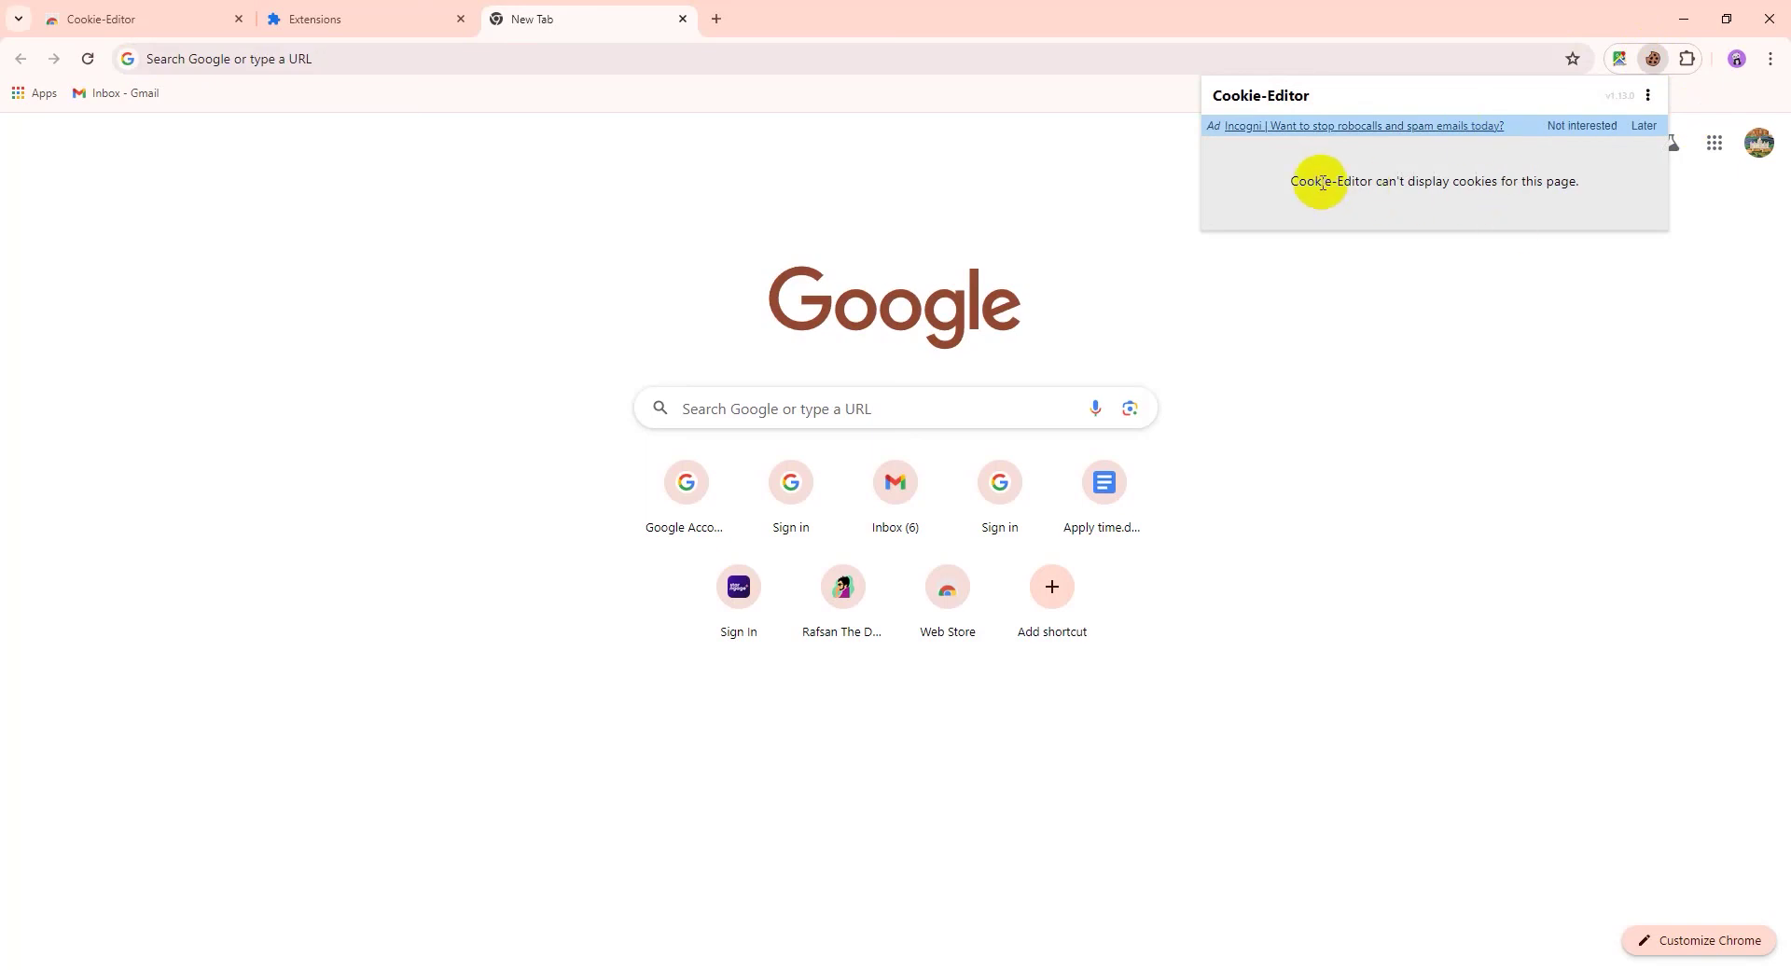
drag(1287, 183, 1612, 189)
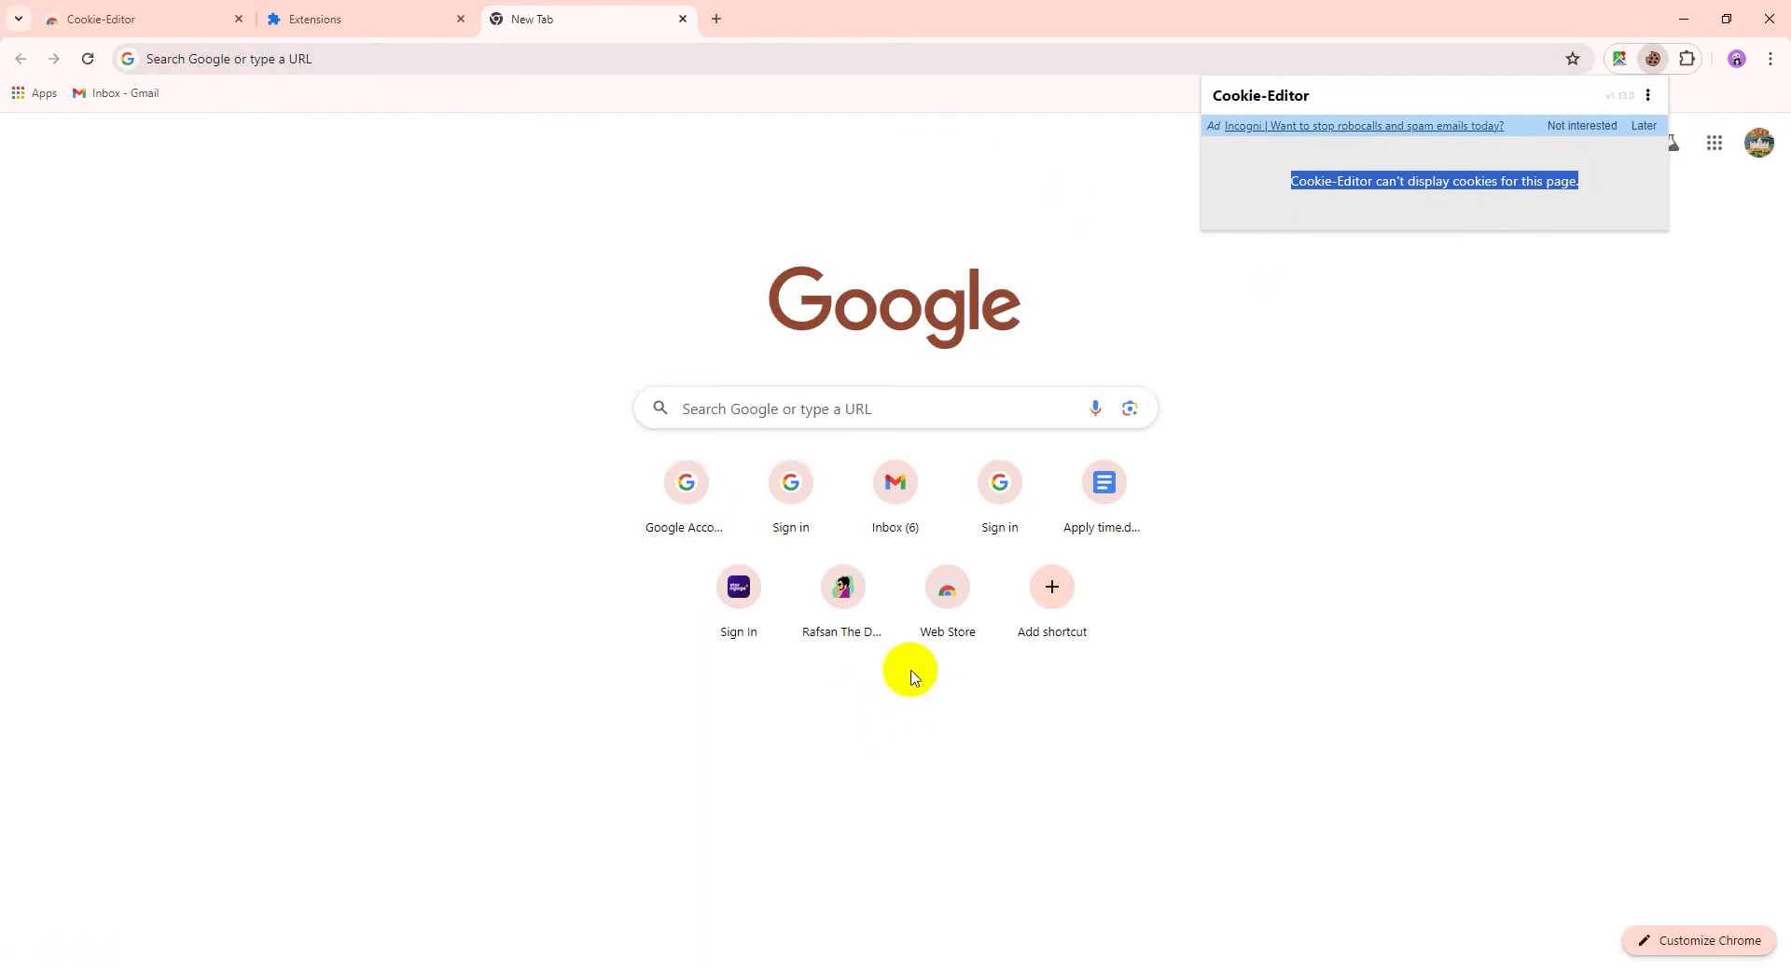
Open the developer's personal website from the new-tab shortcuts and grant Cookie-Editor permission to read cookies for all sites
click(851, 619)
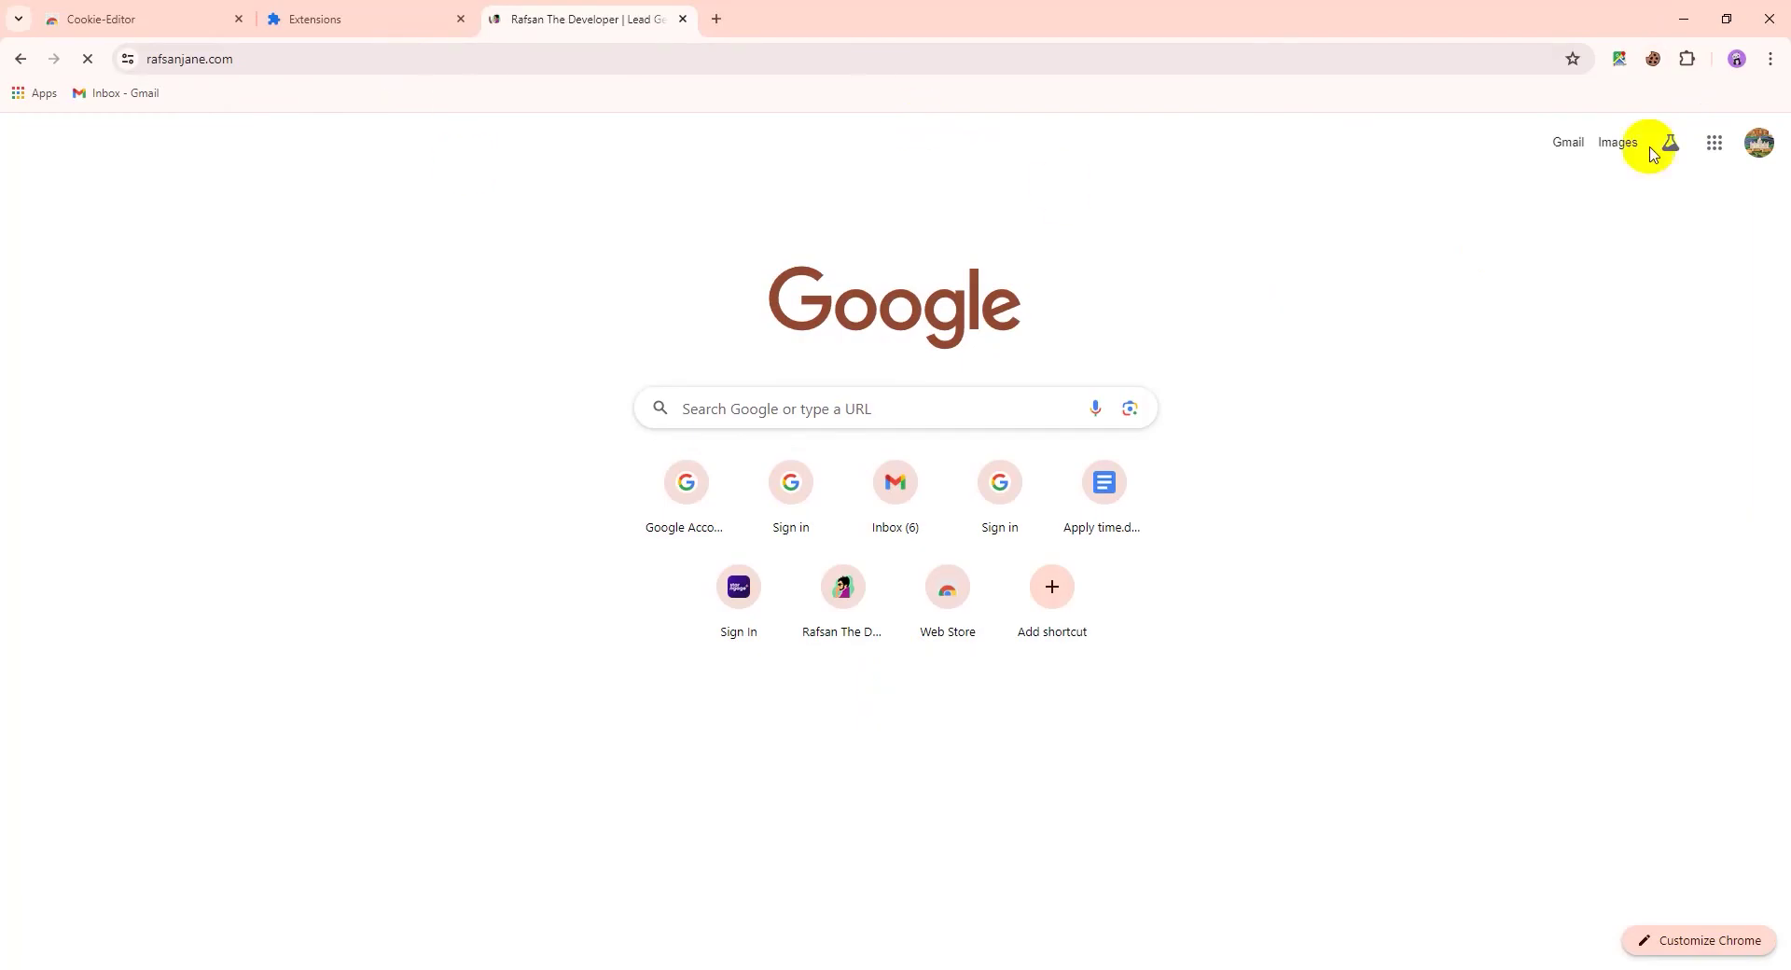
click(1654, 60)
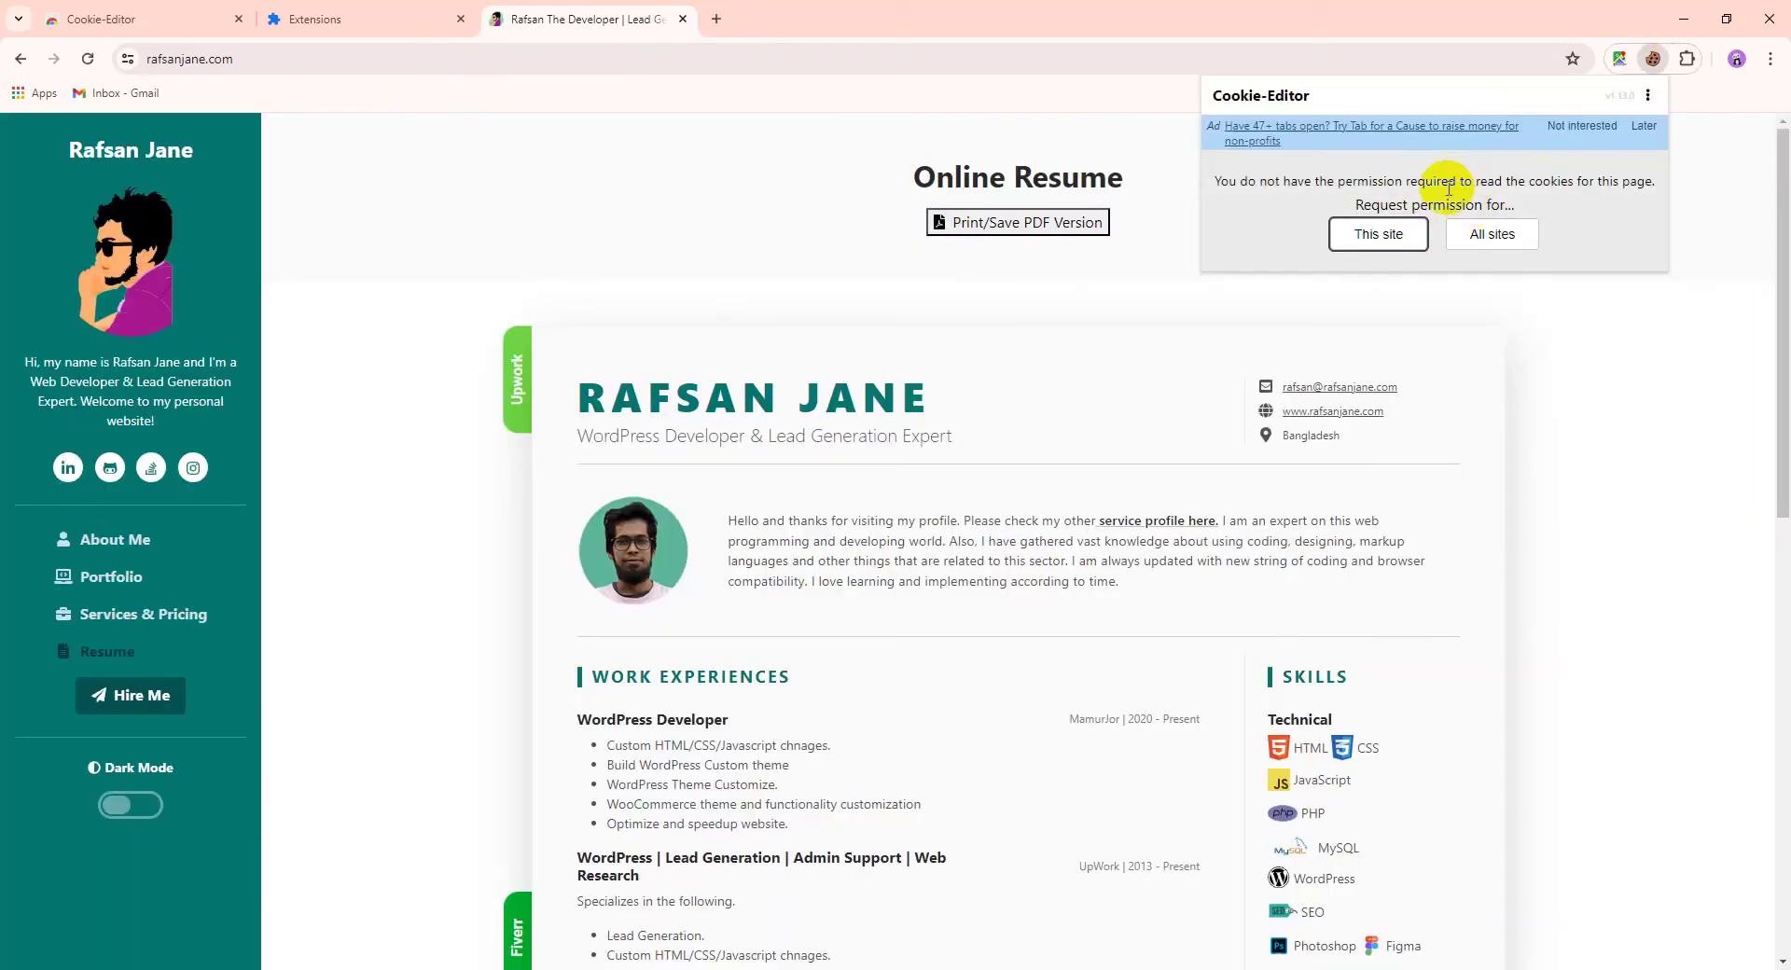
click(1483, 238)
click(991, 229)
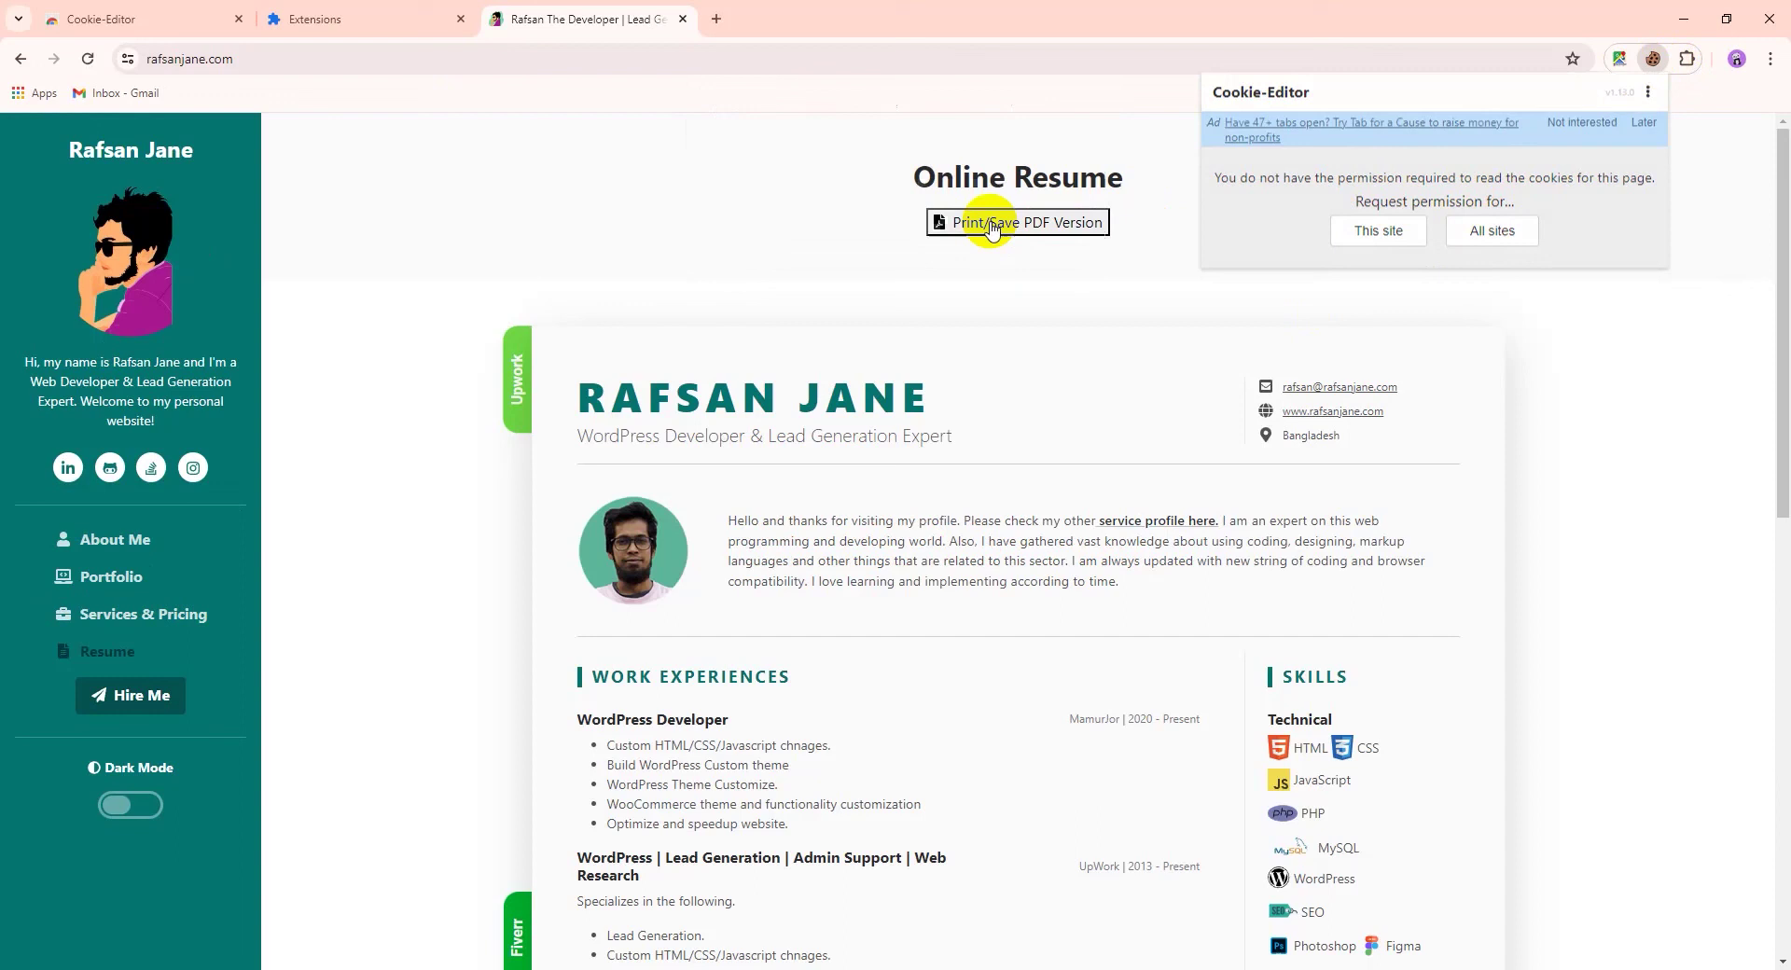
click(1652, 60)
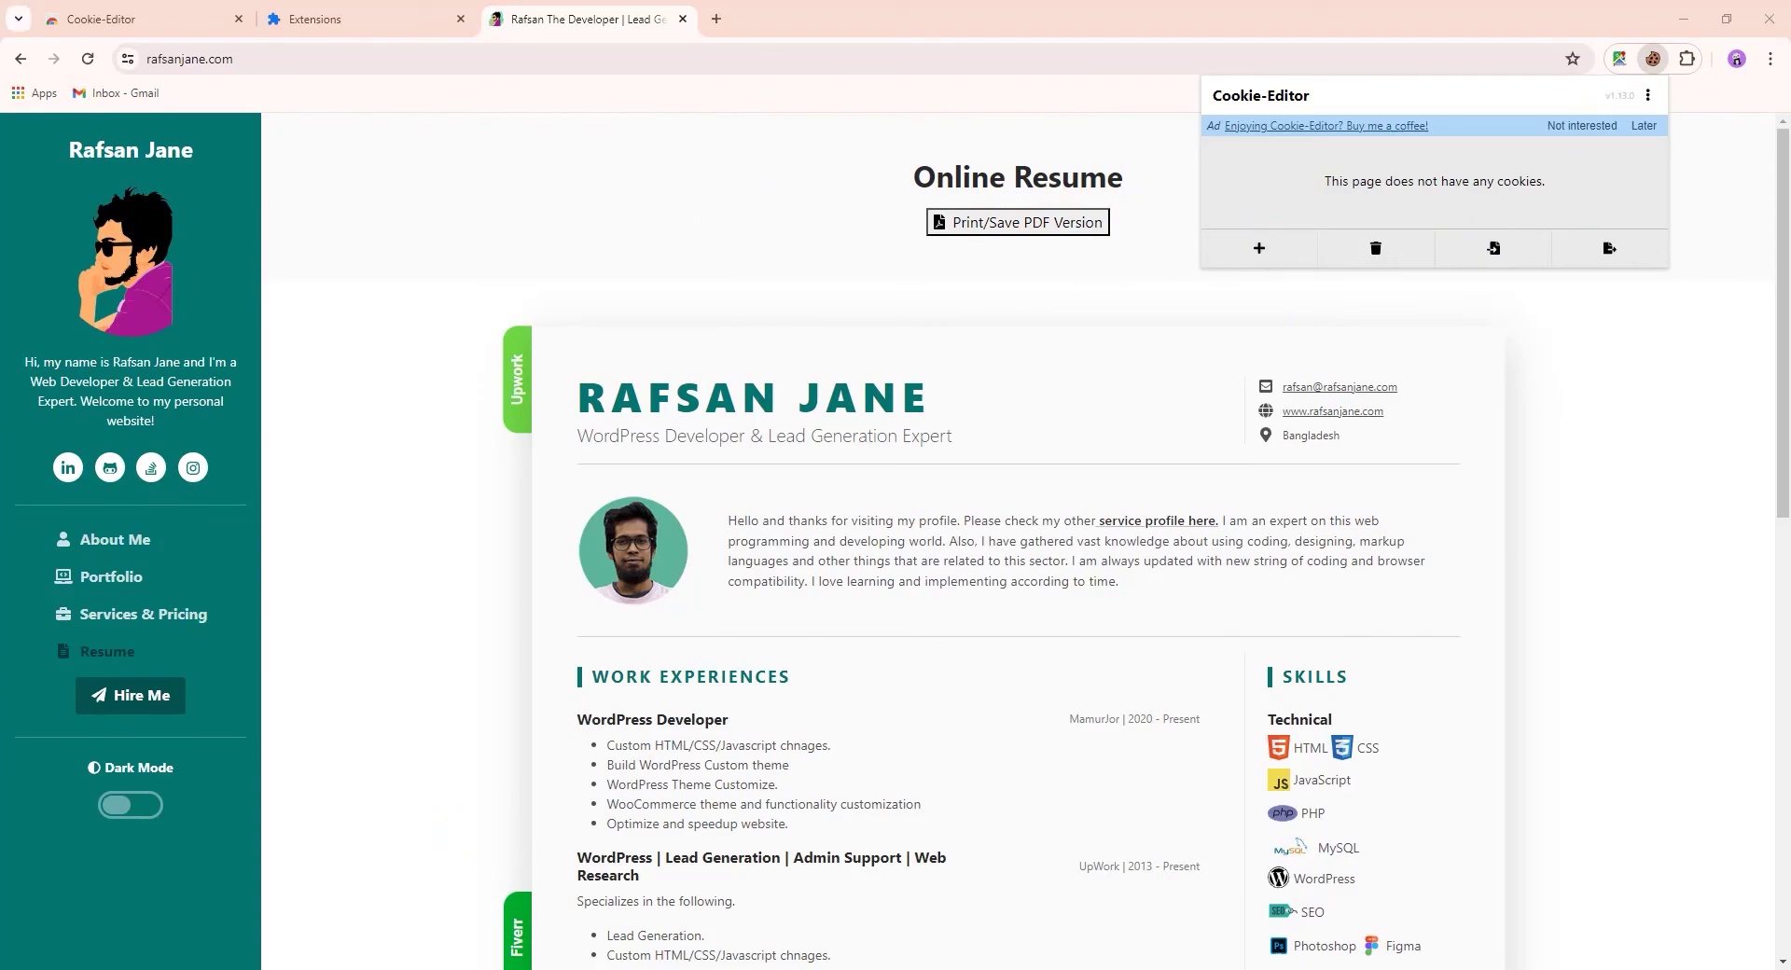
Switch to Notepad, where New Text Document (2).txt holds the Grammarly cookie data
key(alt+Tab)
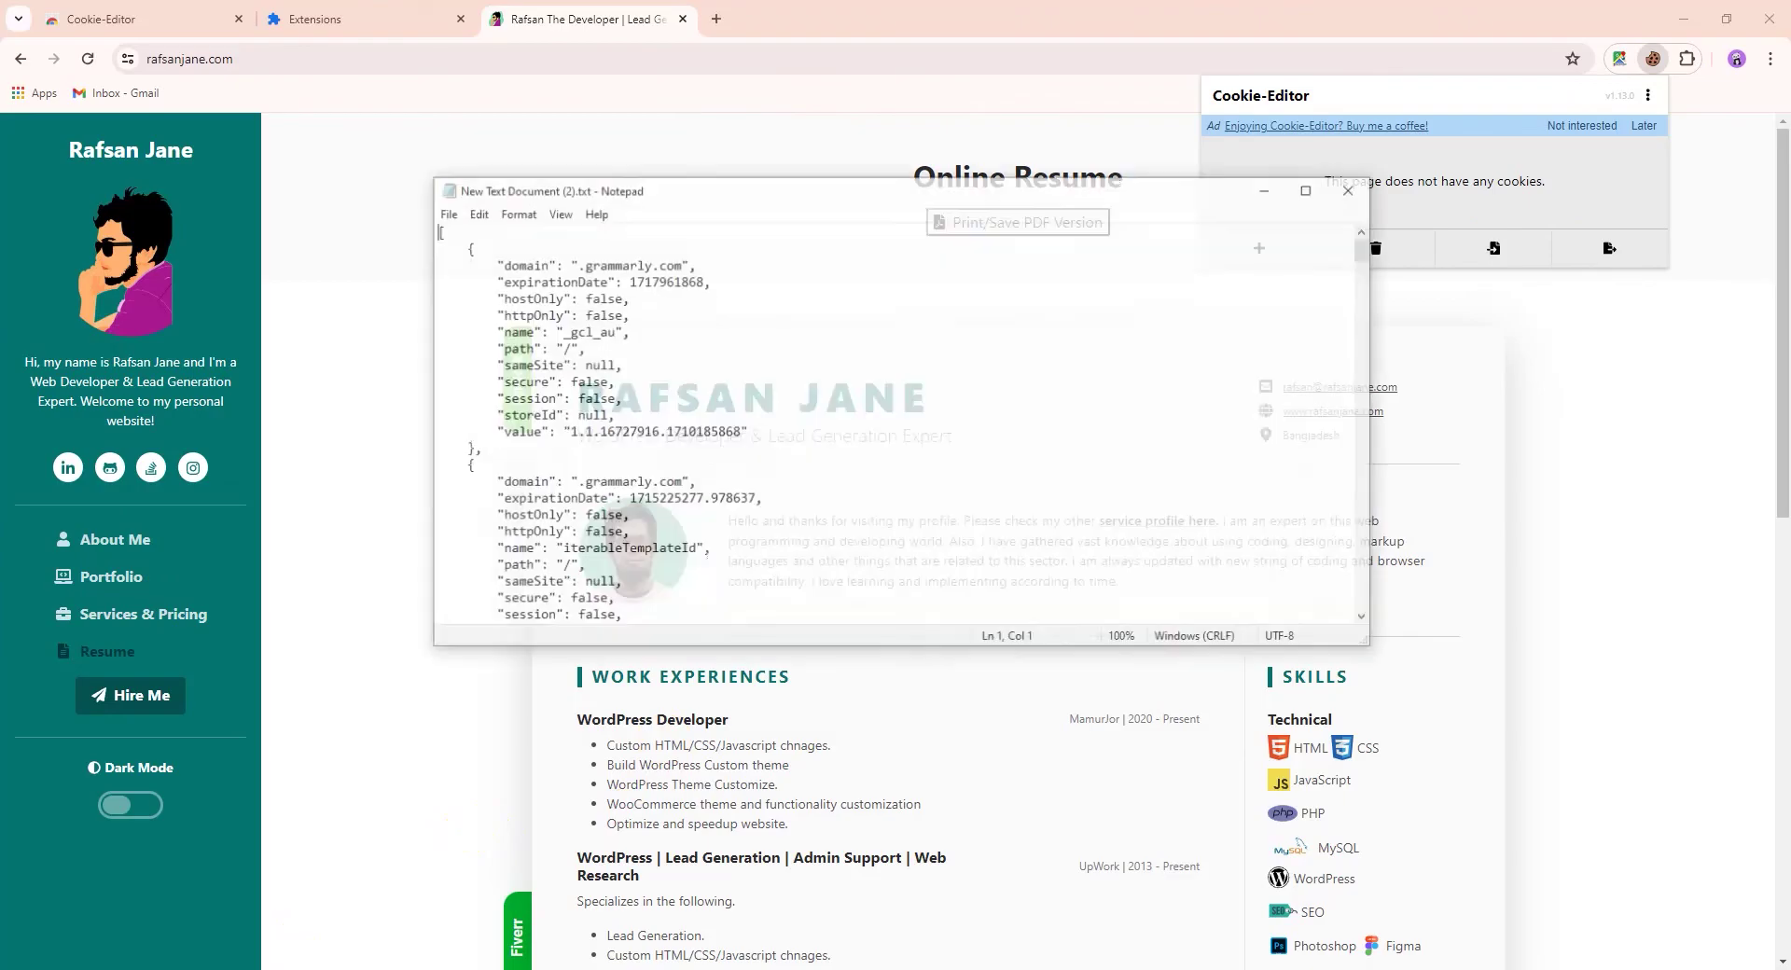
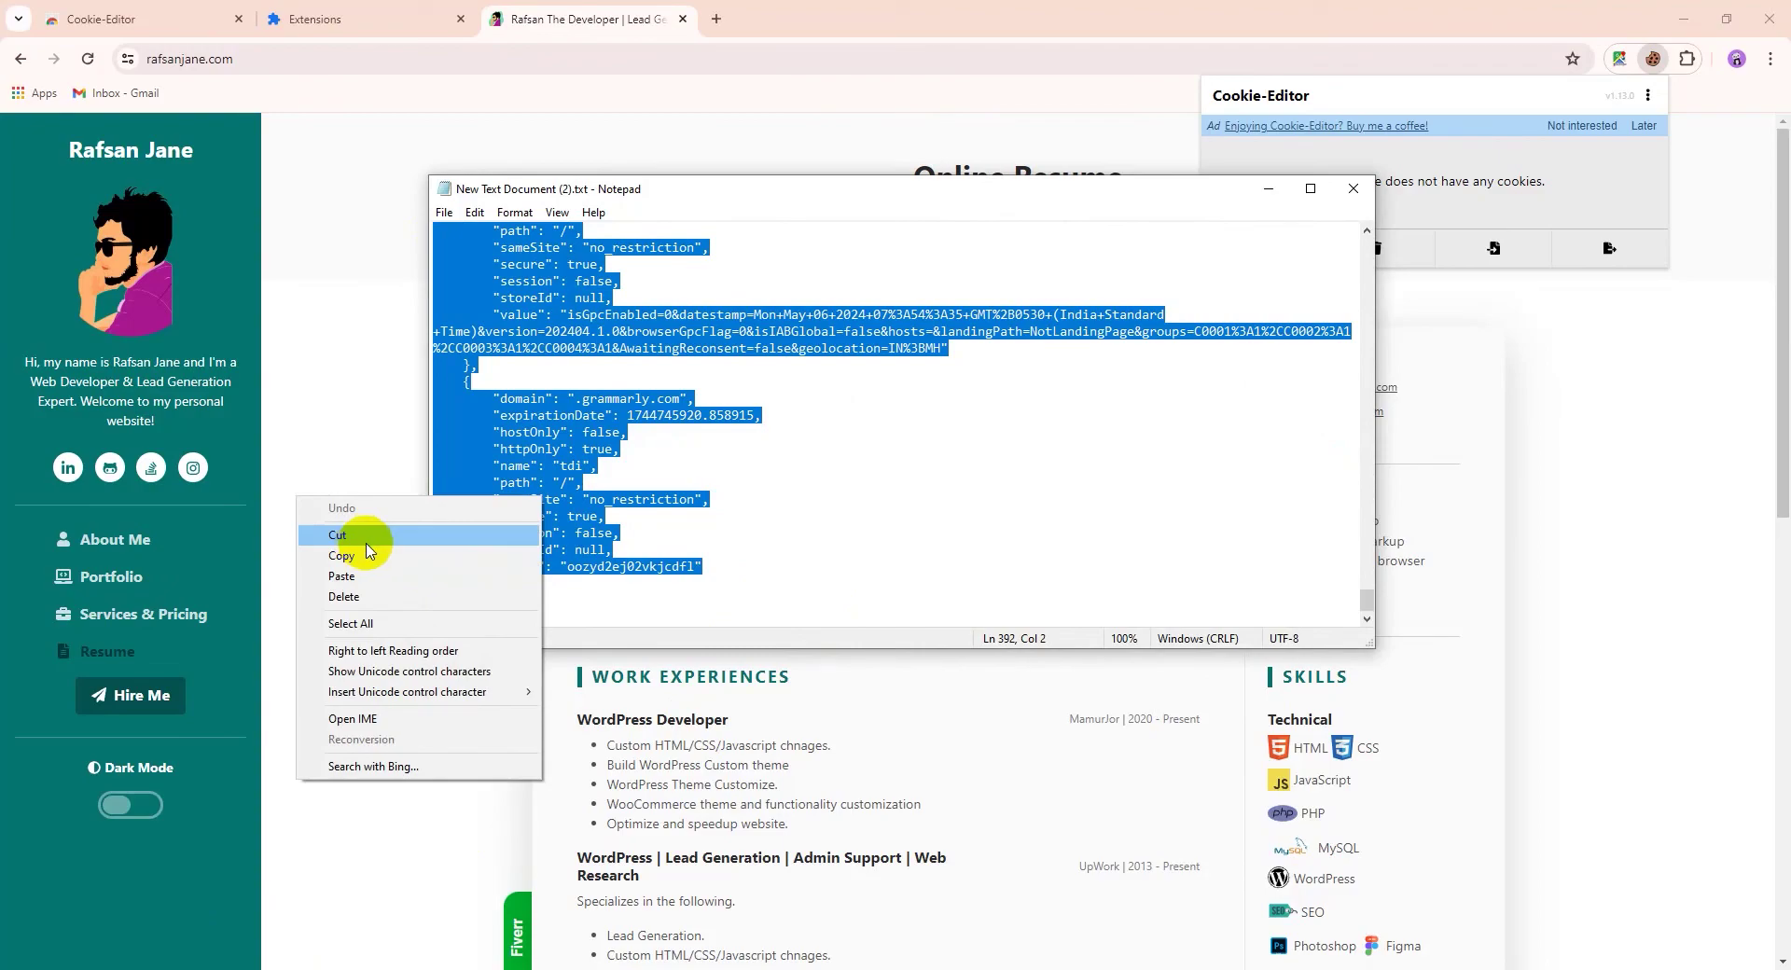
Copy the selected Grammarly cookie data from the text file and try to import it with Cookie-Editor on the developer's website
click(343, 556)
click(1519, 196)
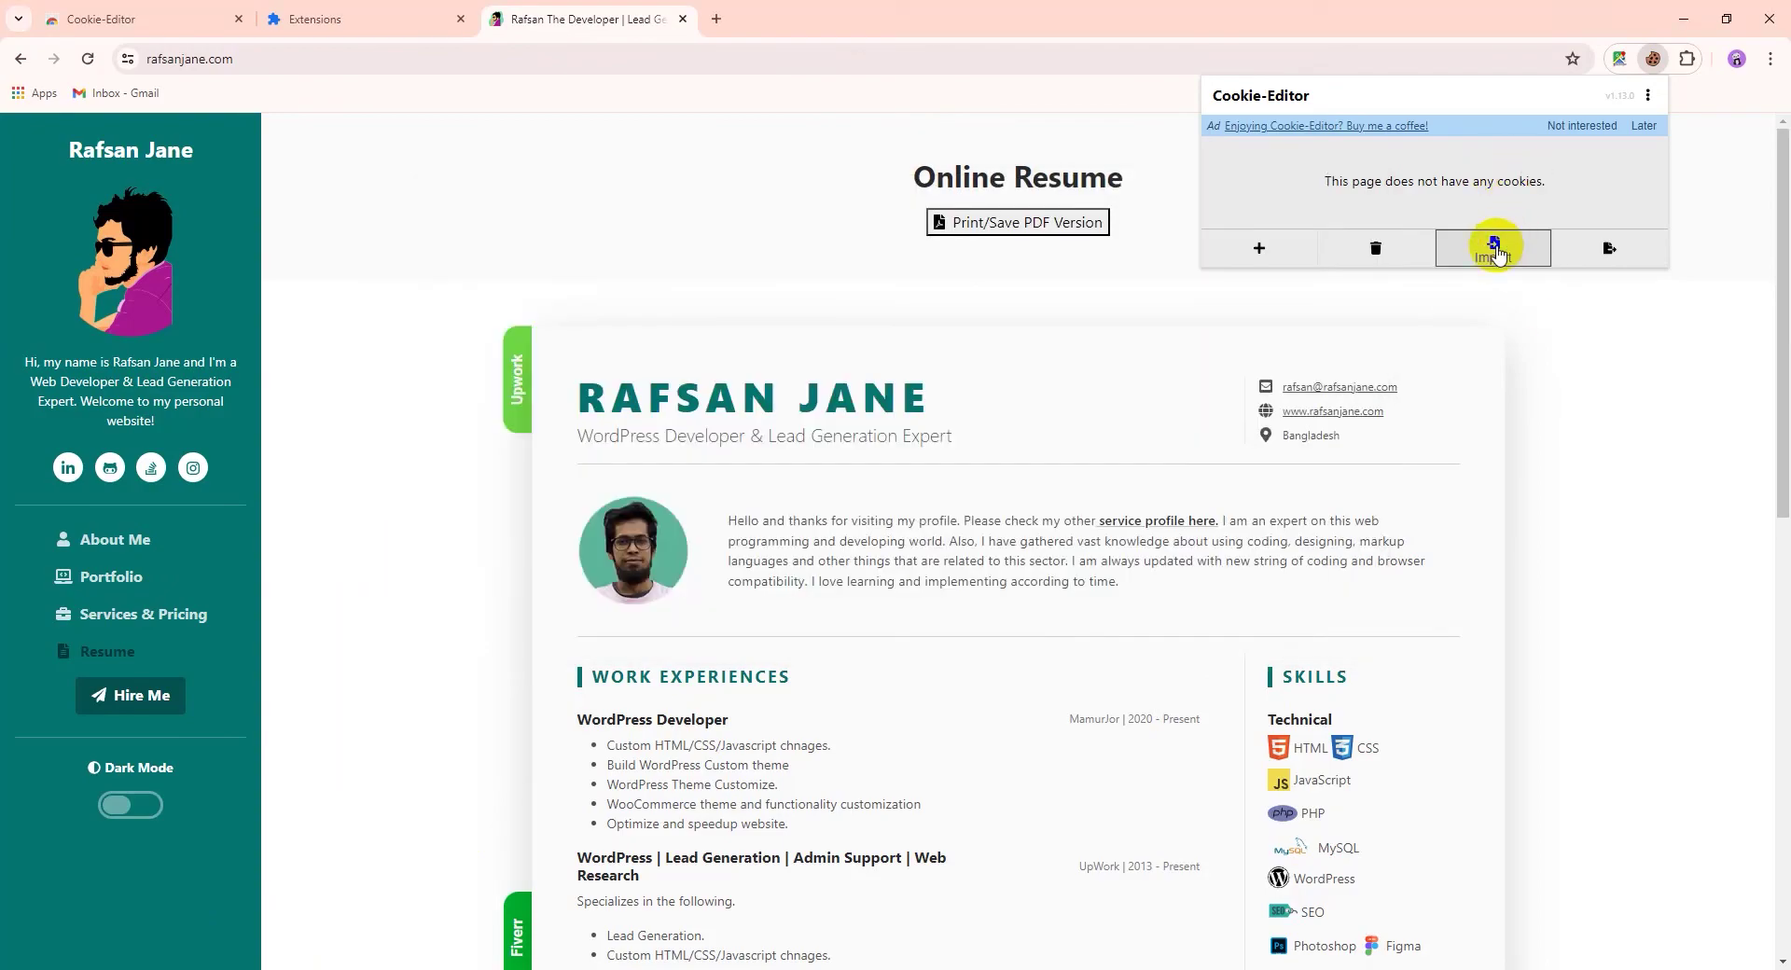
click(1495, 249)
right_click(1309, 237)
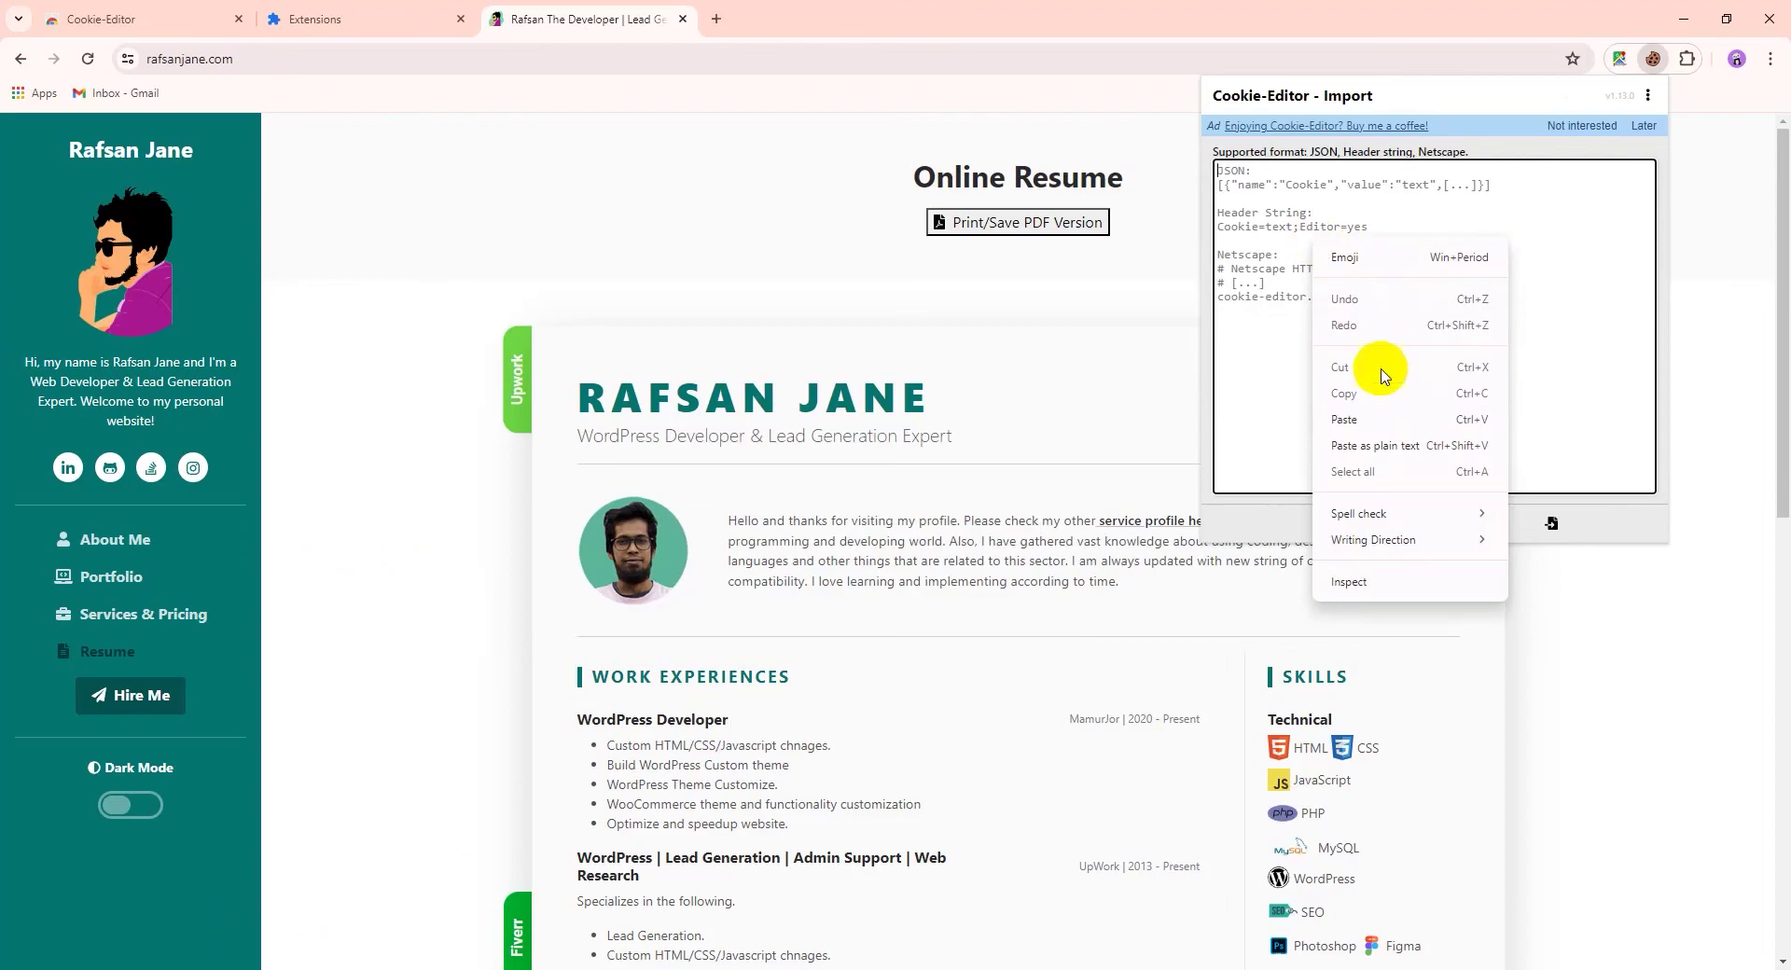
click(1360, 420)
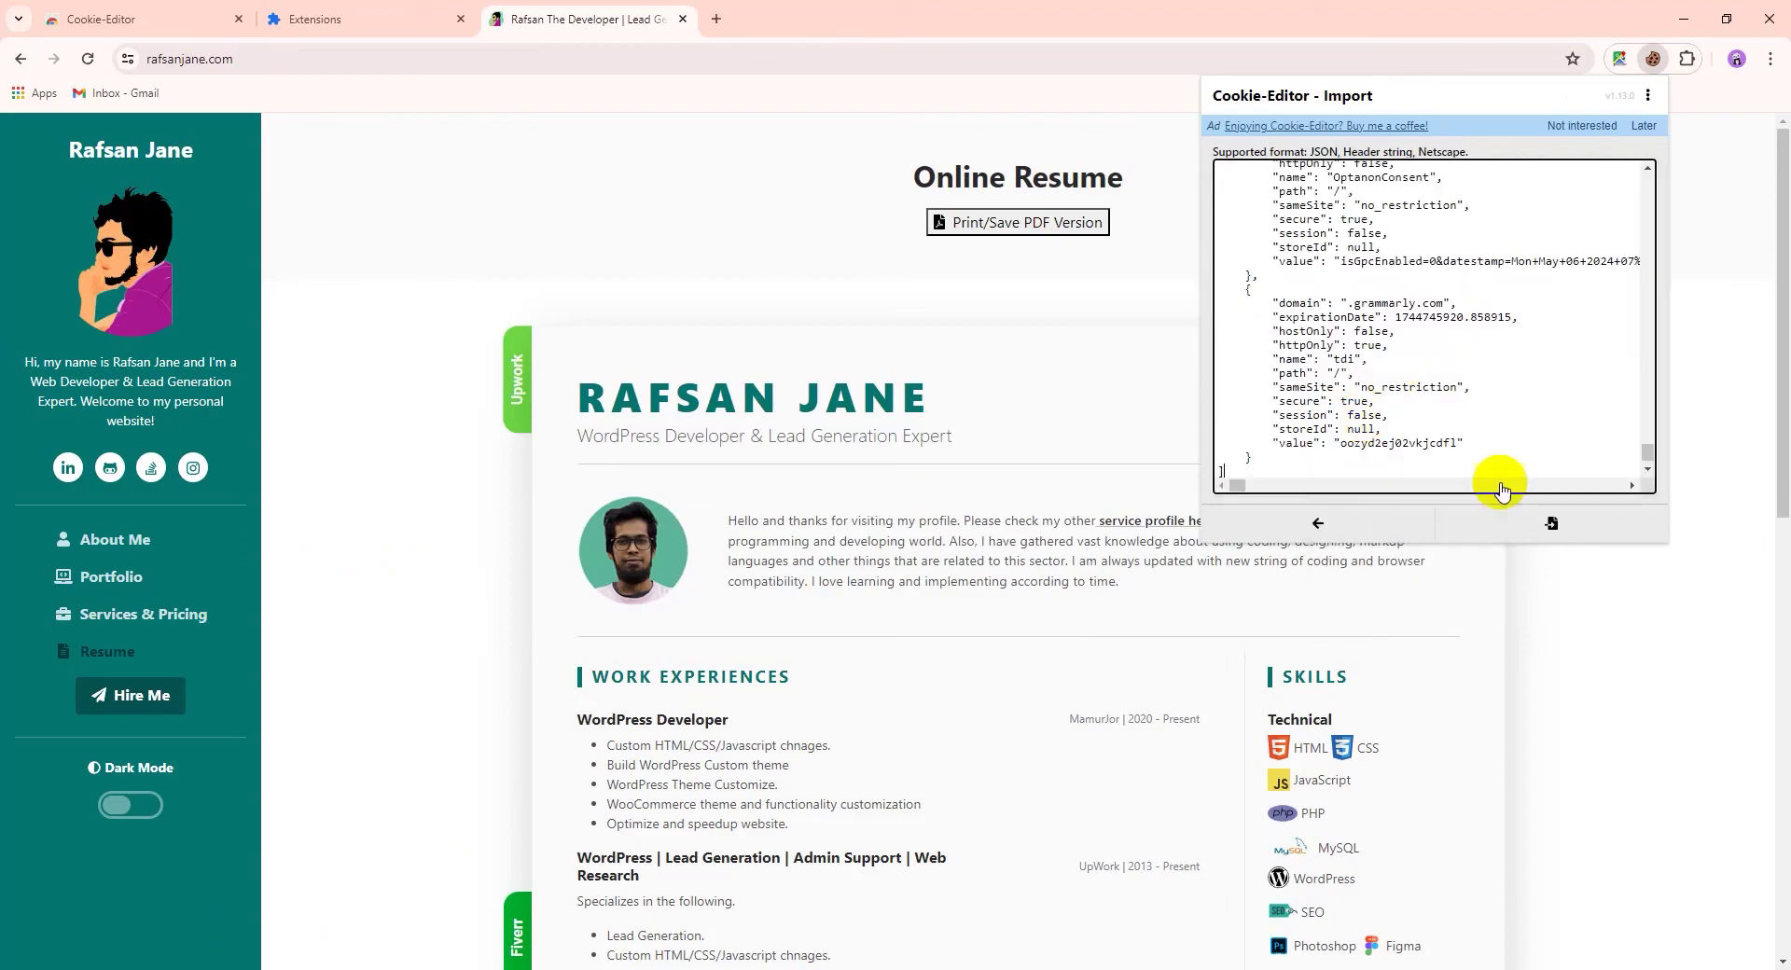
click(1543, 522)
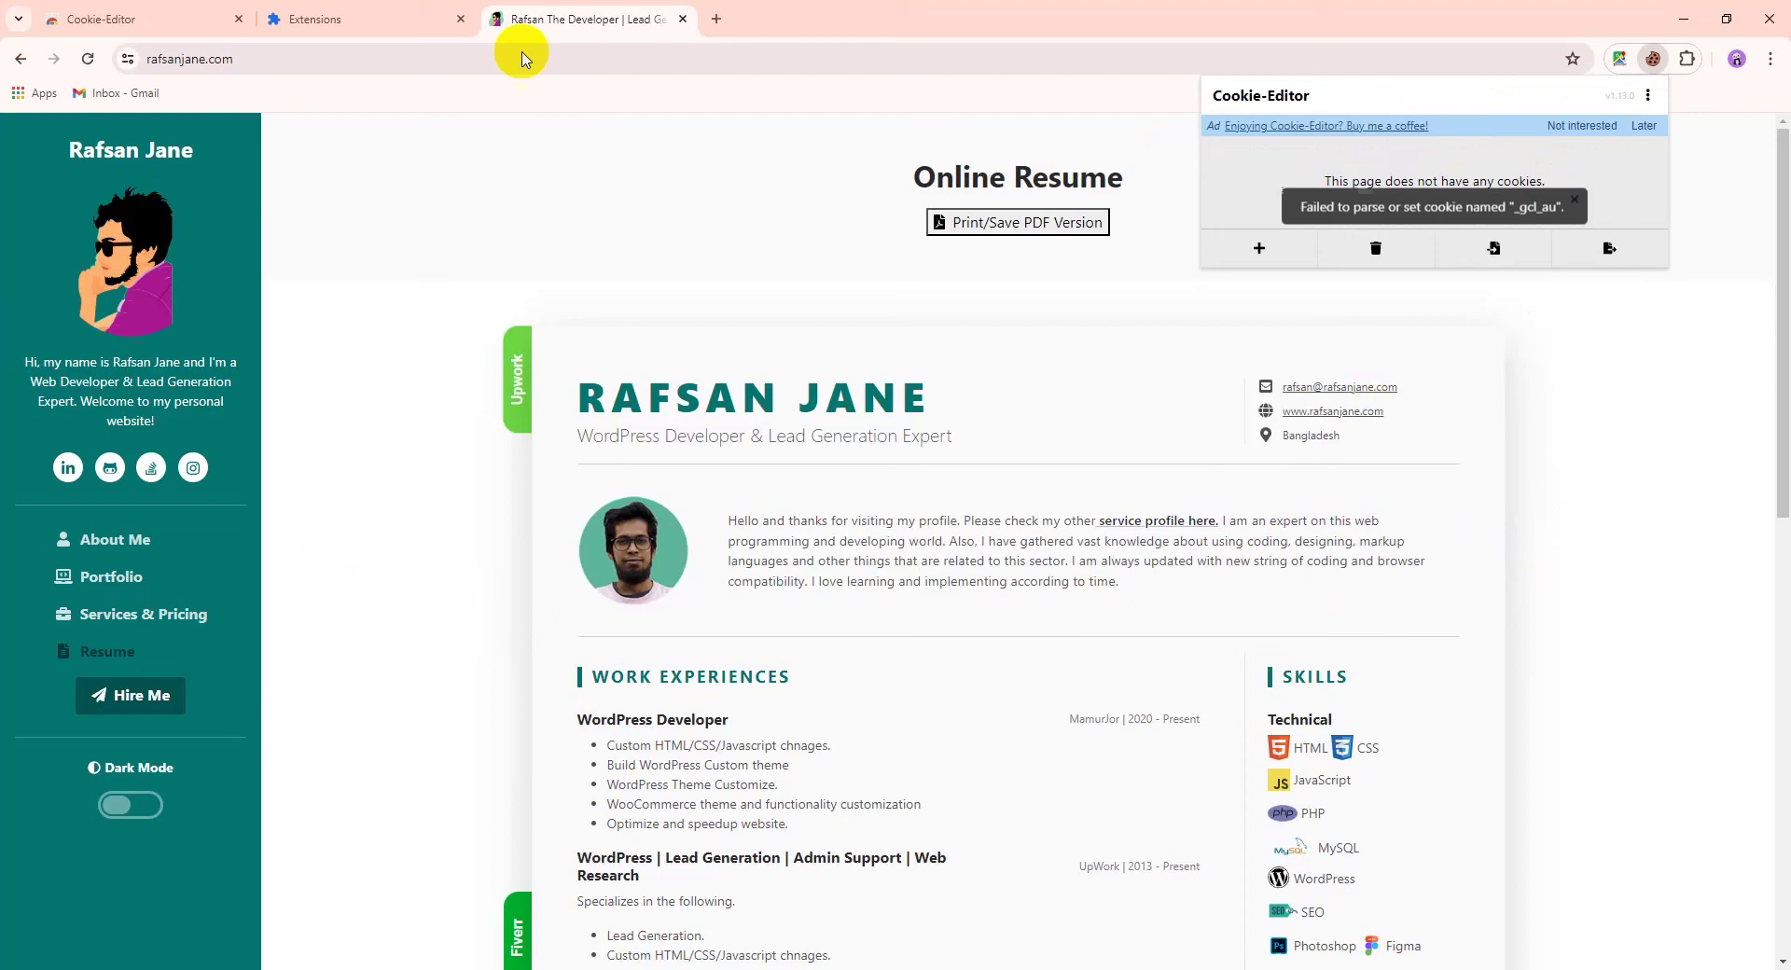
Open the grammarly.com homepage in a new browser tab
click(717, 19)
text(g)
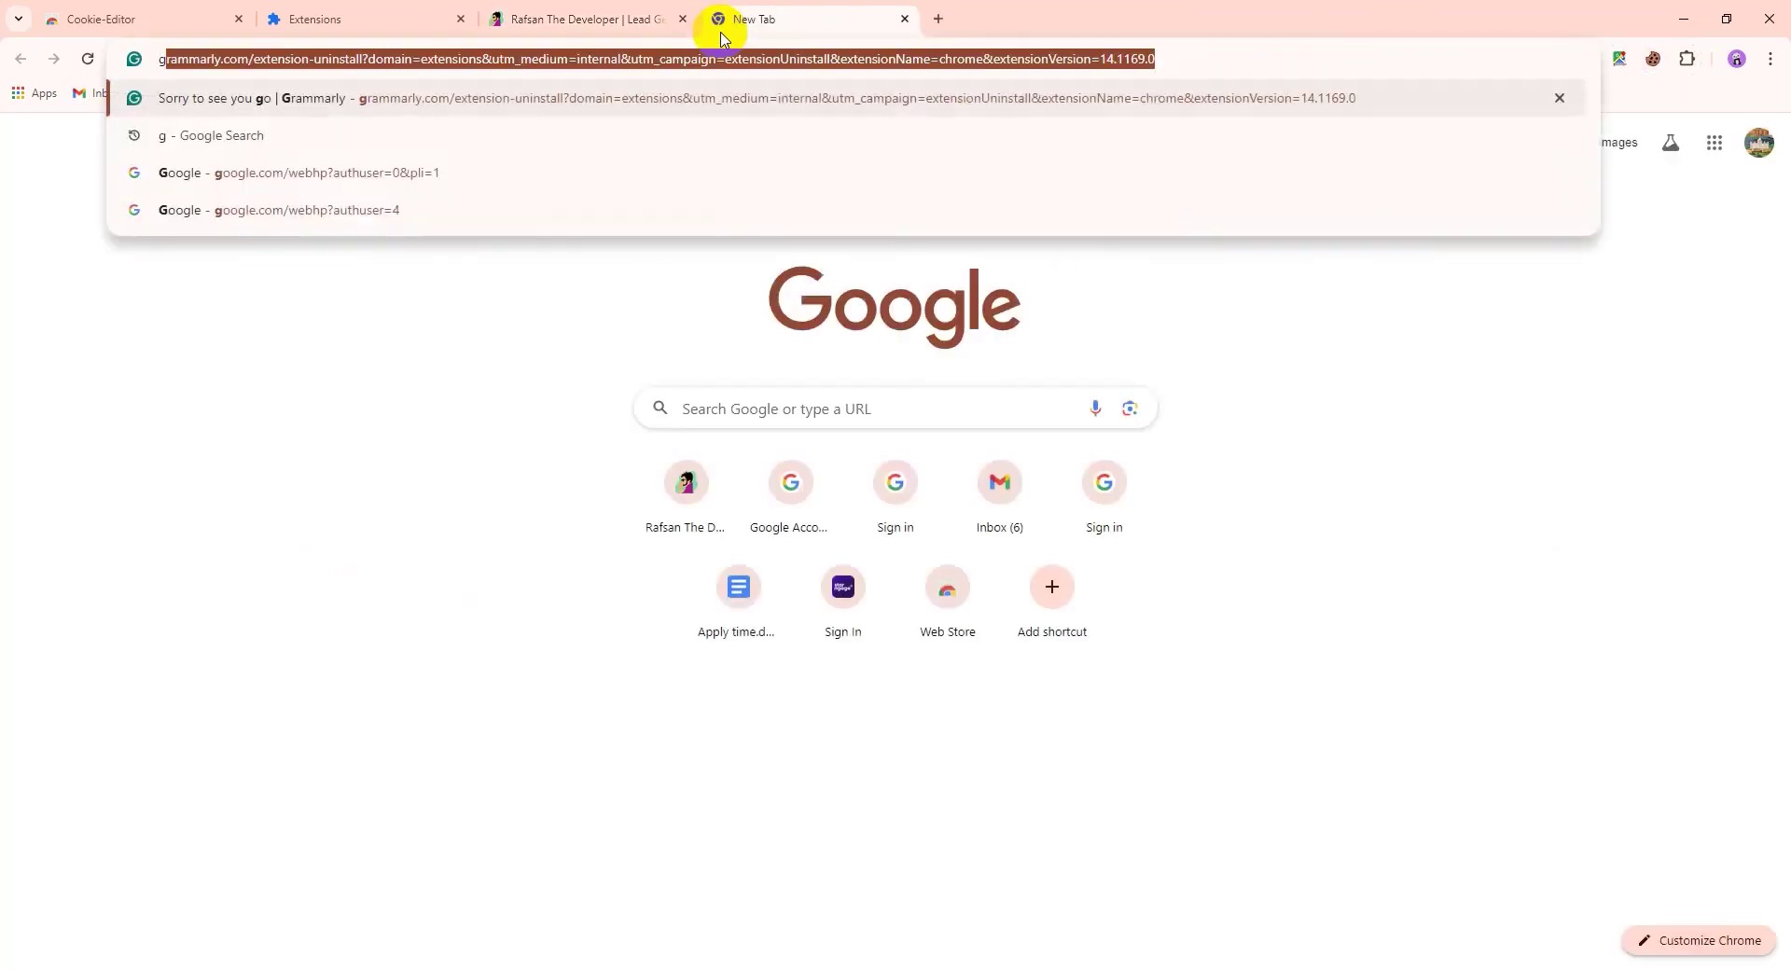
text(ra)
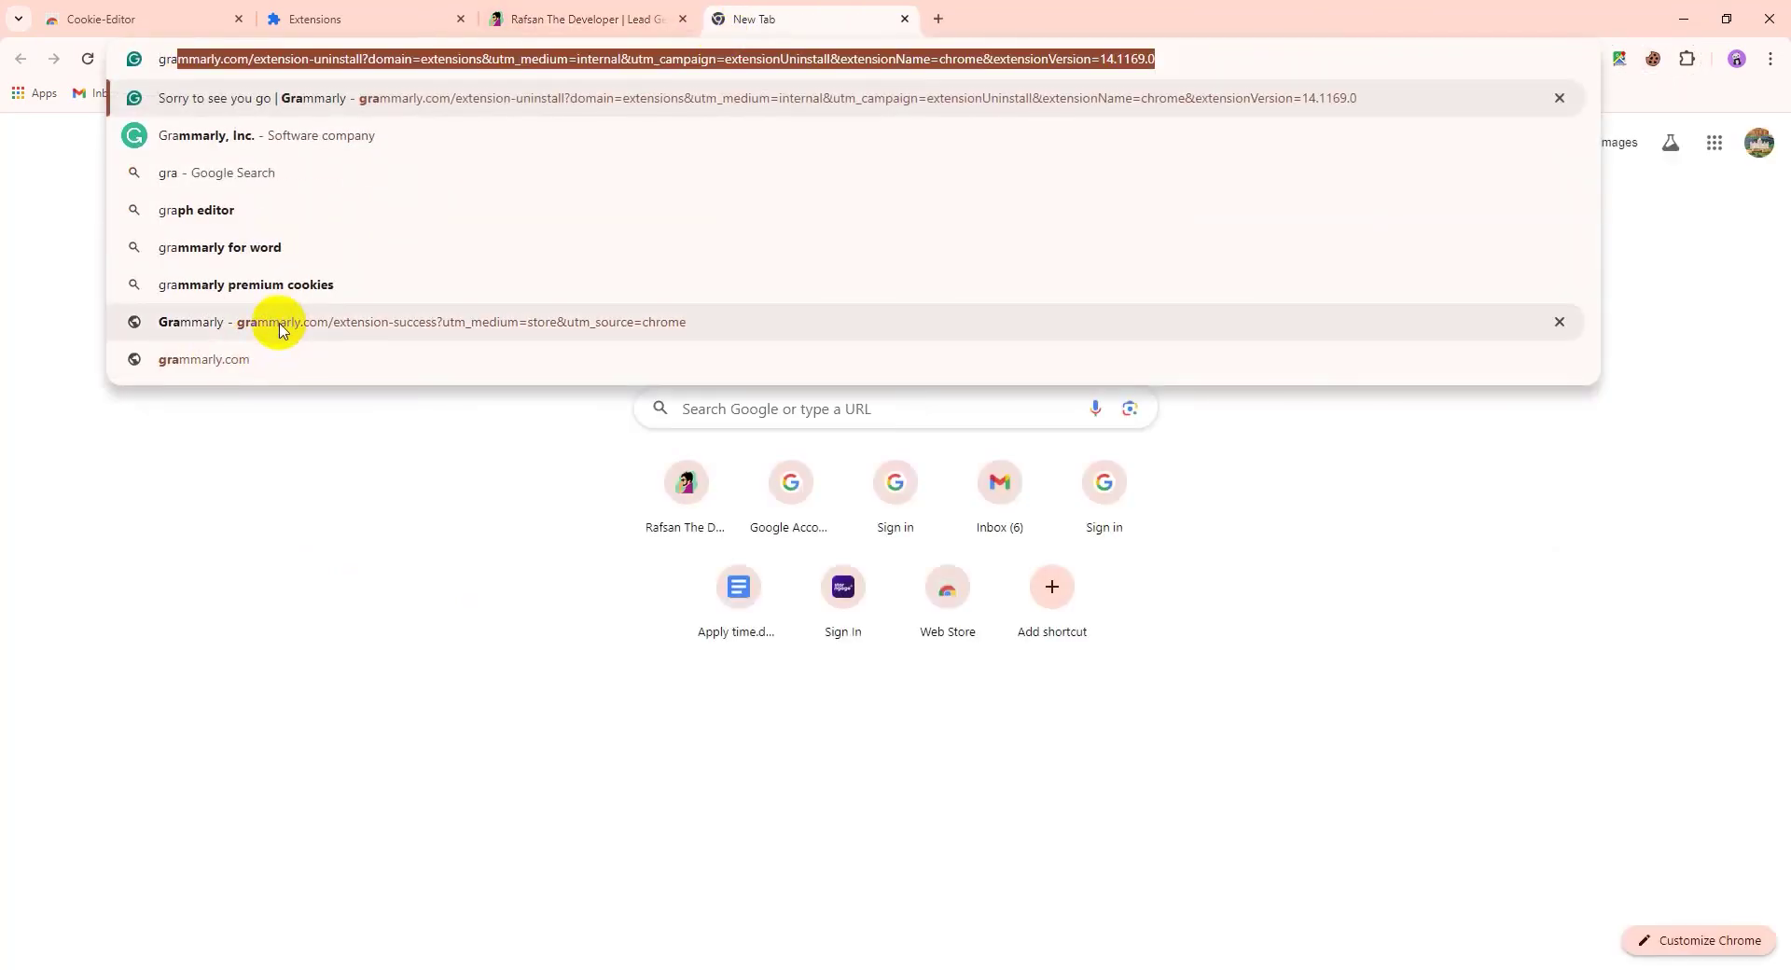
click(220, 363)
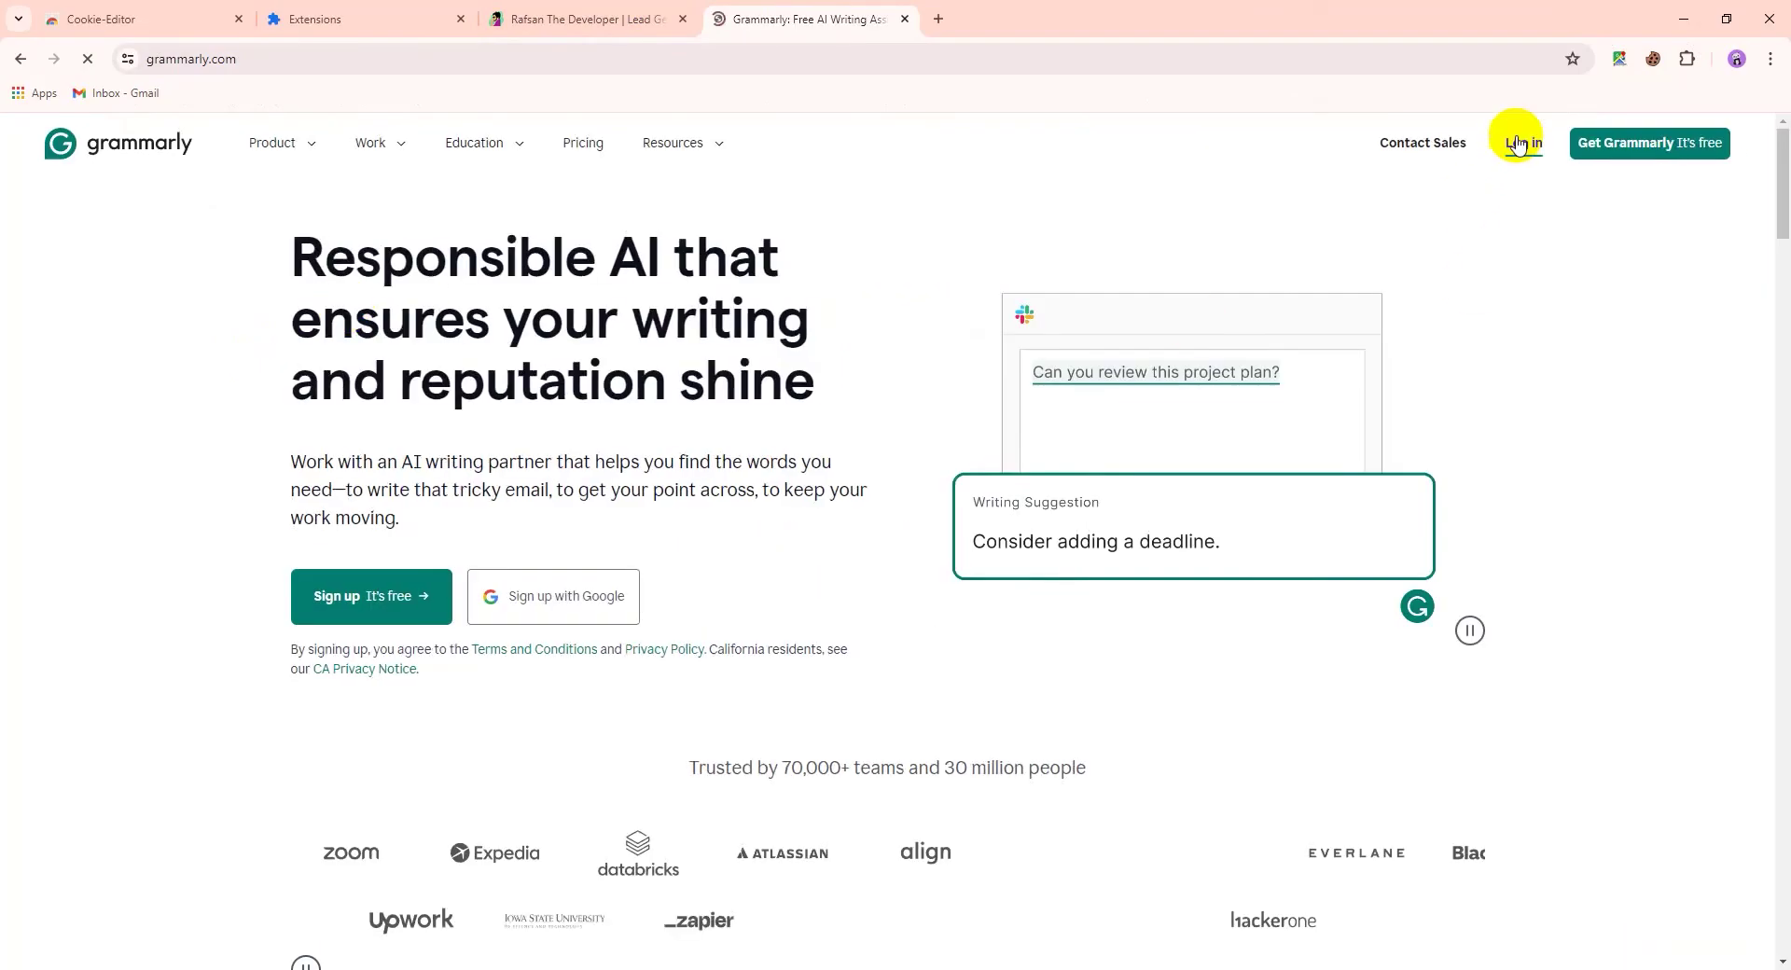
Open Cookie-Editor's cookie import form for the grammarly.com page
click(1651, 59)
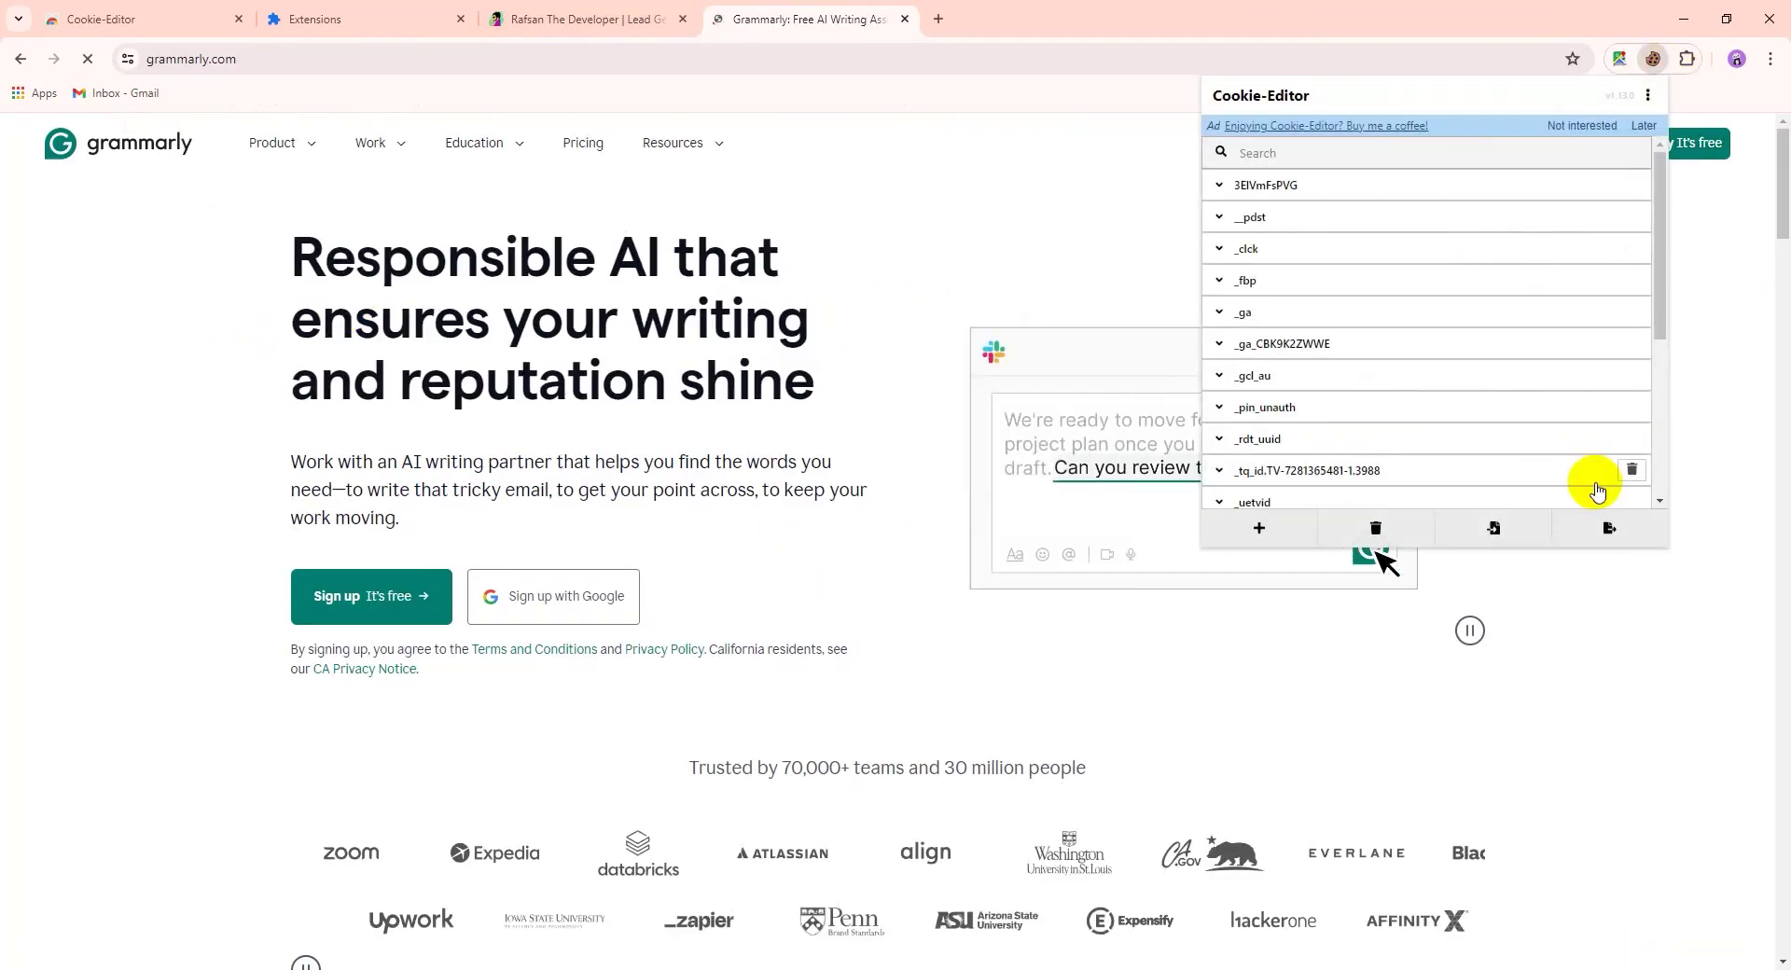
click(1492, 530)
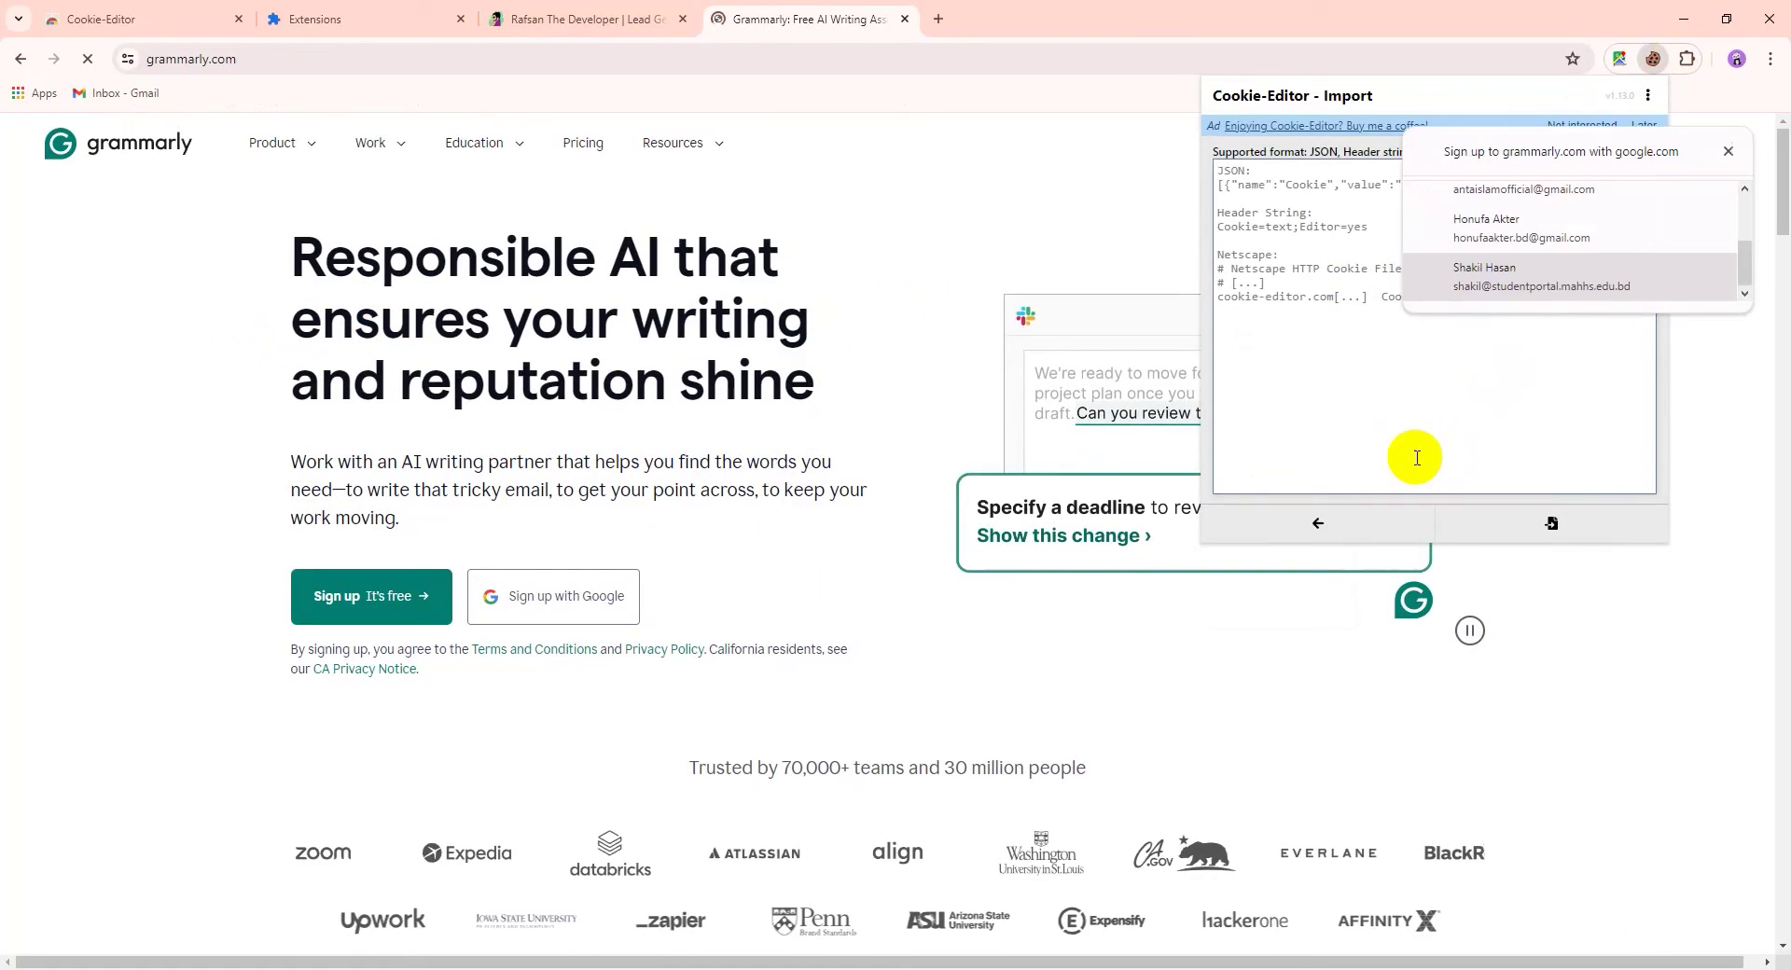
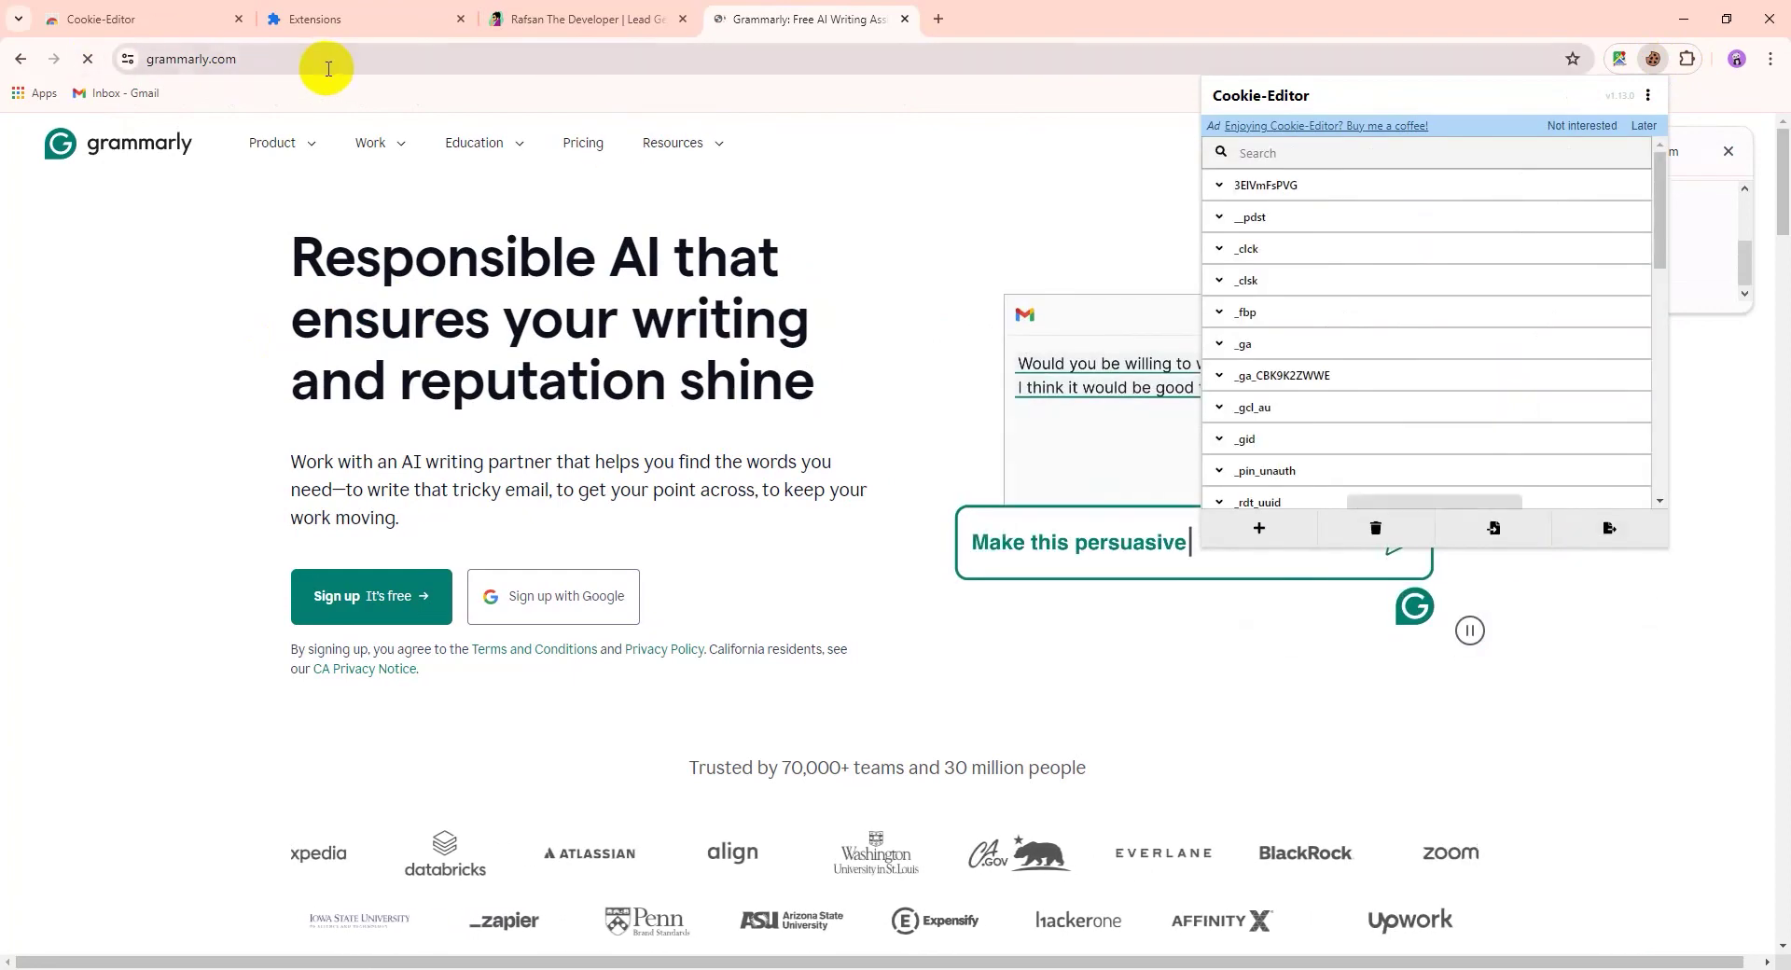
Reload the grammarly.com homepage and open the Grammarly account's profile page to check its details
click(326, 65)
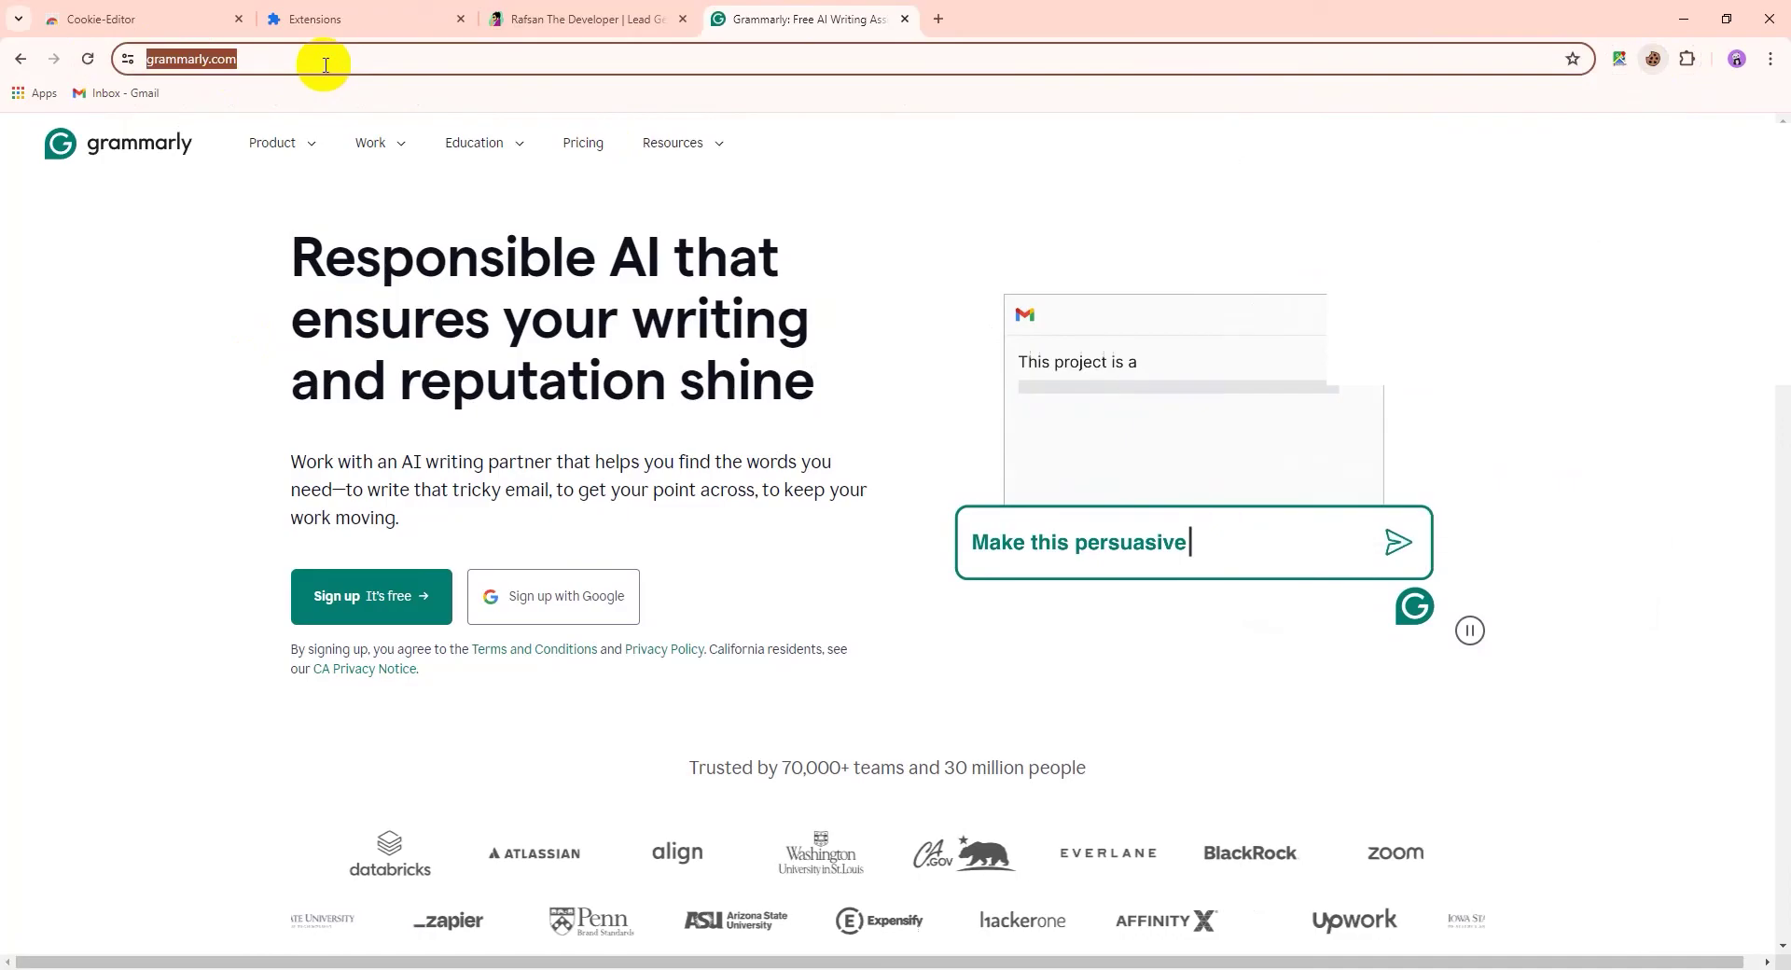
key(Return)
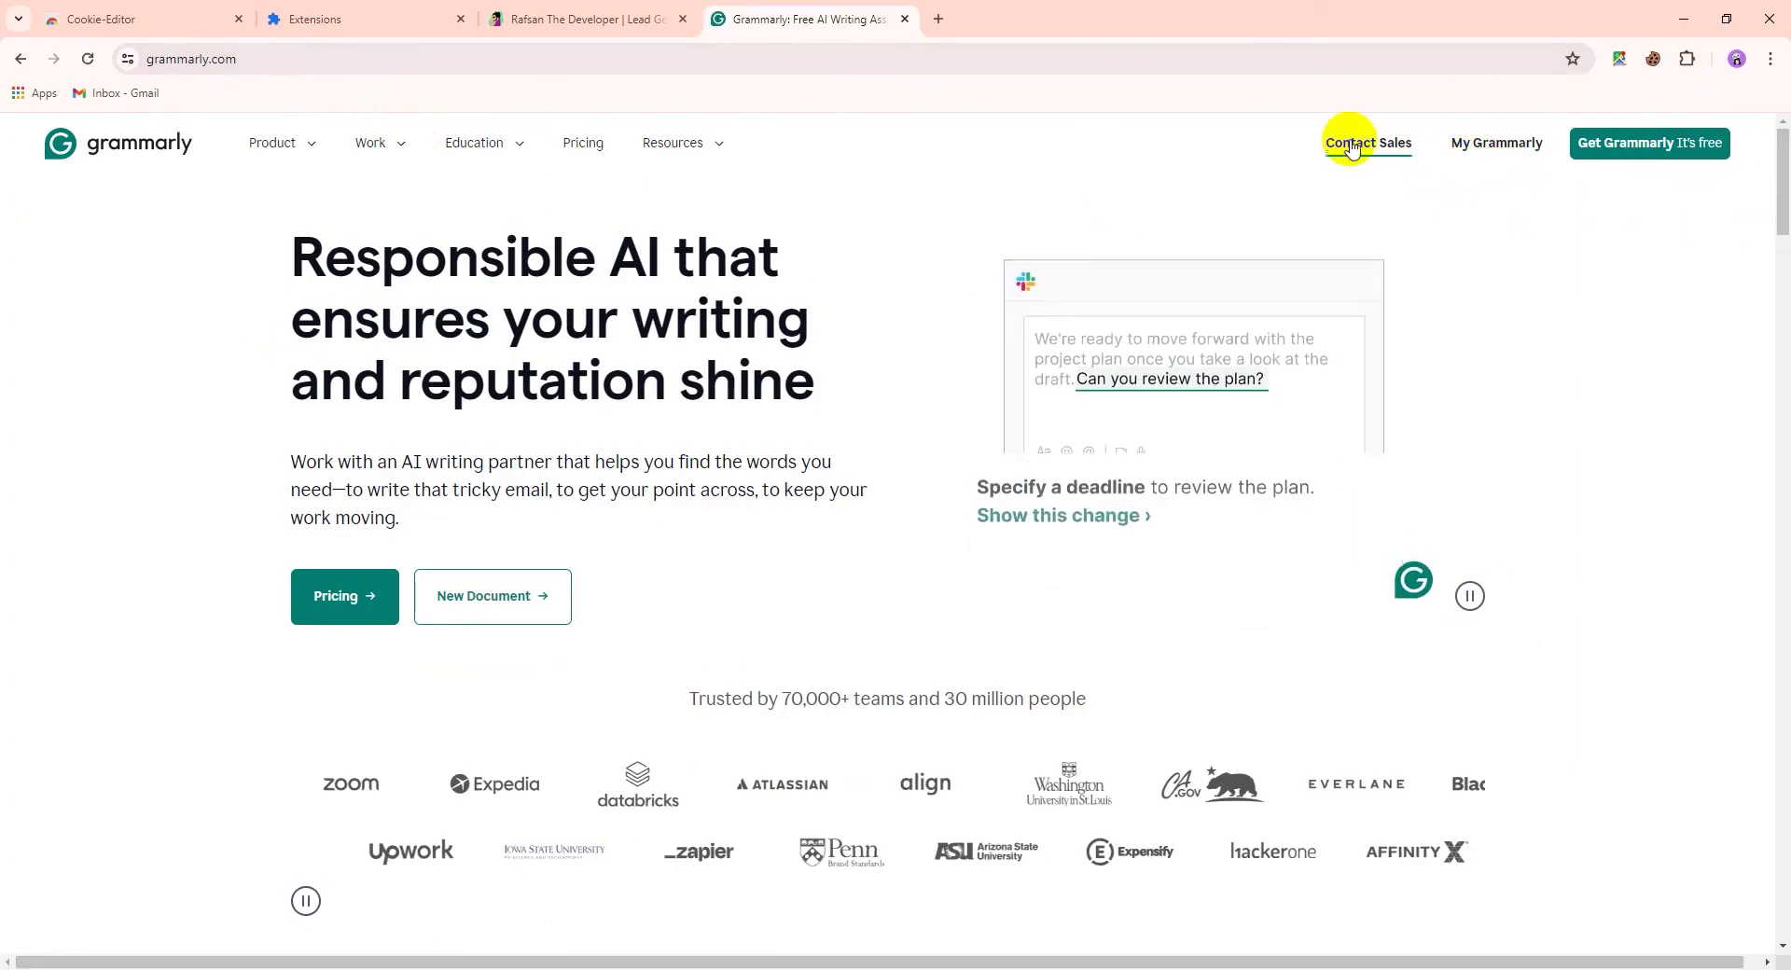
click(1620, 154)
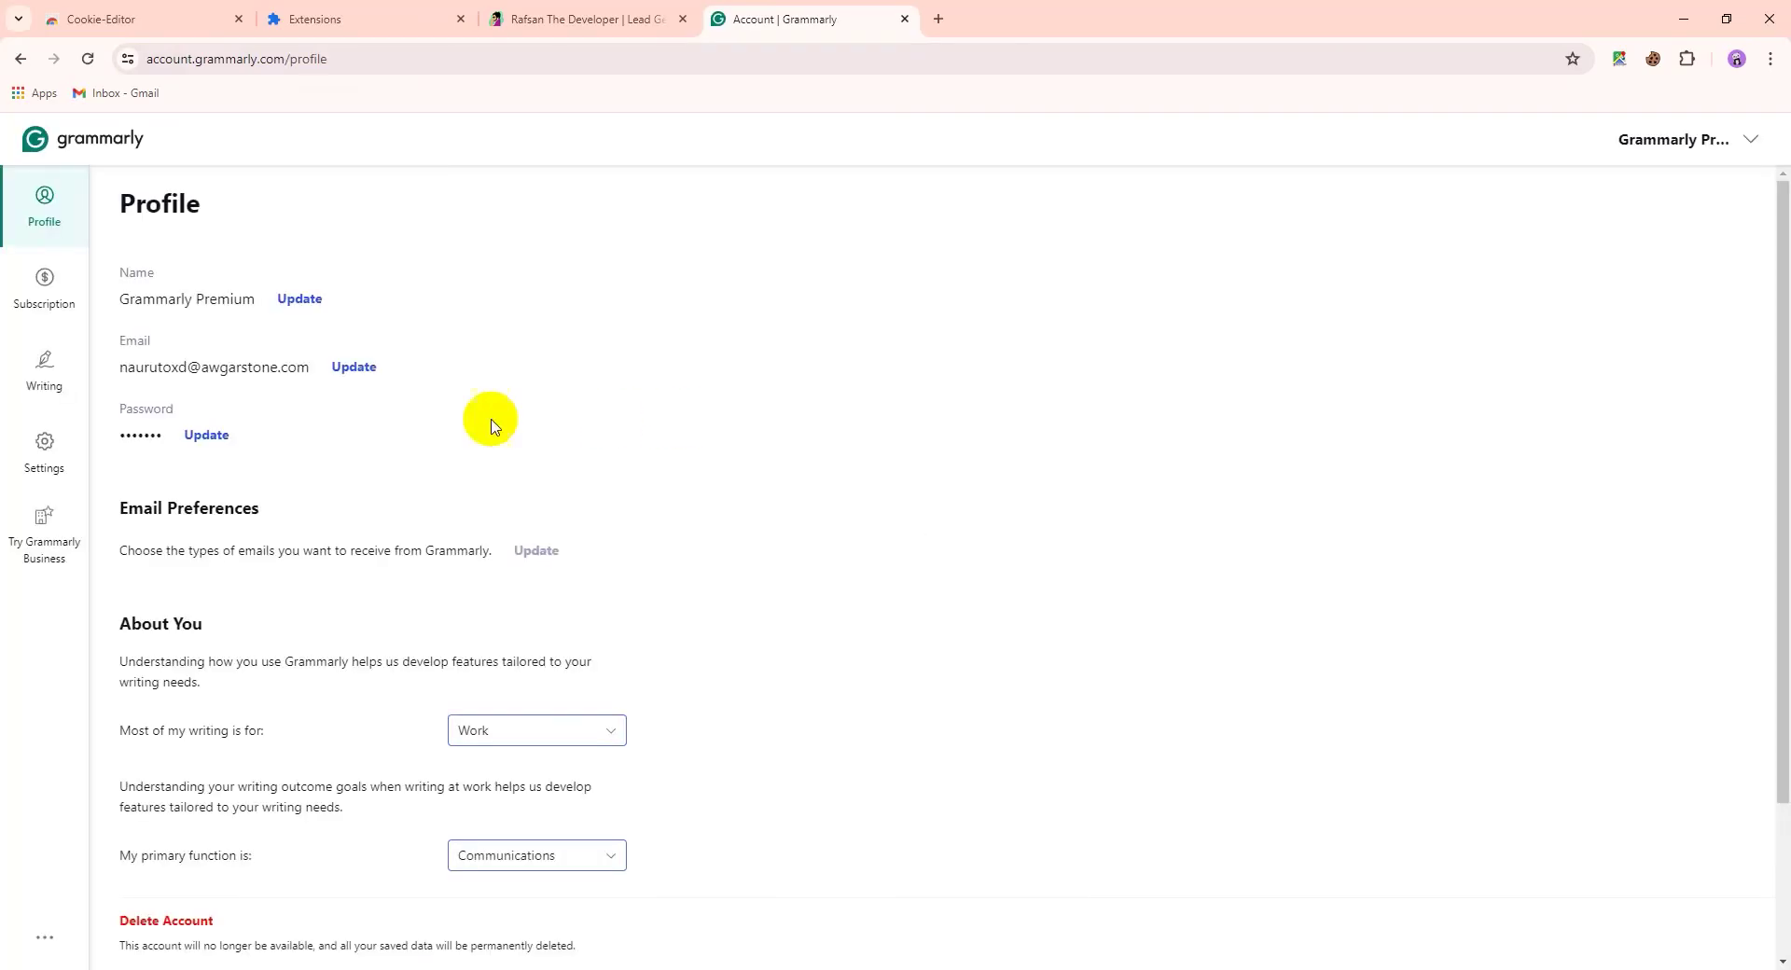
scroll(373, 513, down, 2)
scroll(280, 522, up, 1)
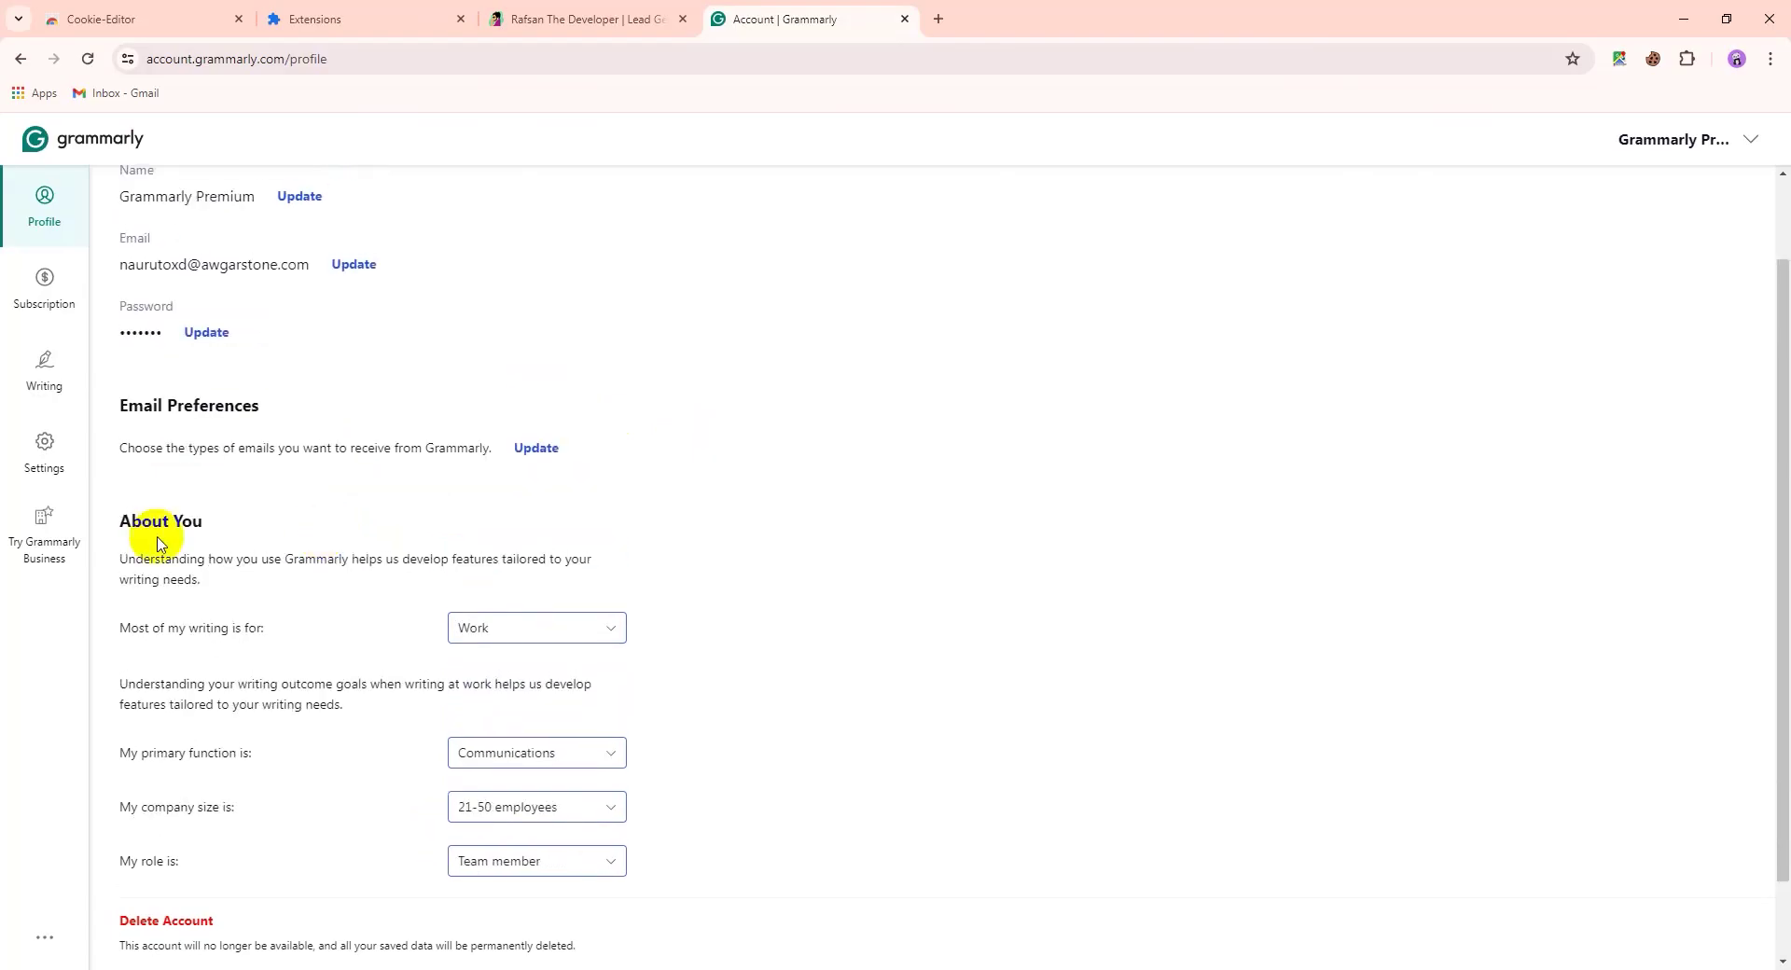
Open the account's subscription page and examine the plan details and billing history
click(23, 297)
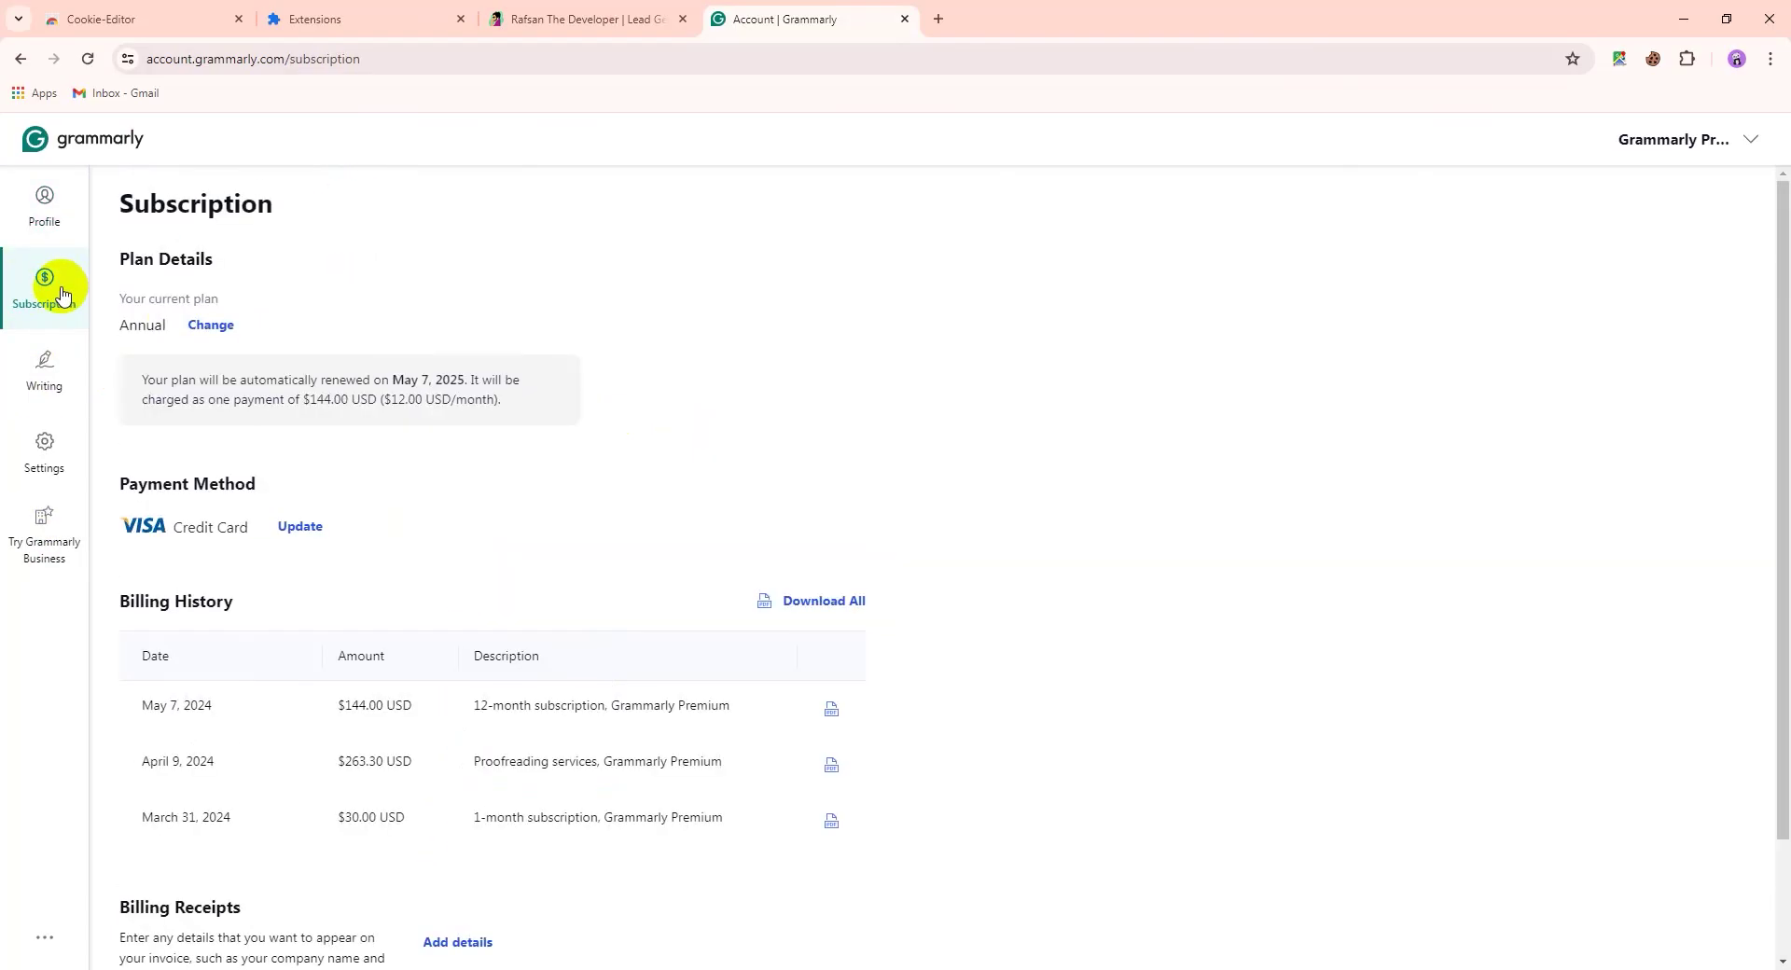
drag(254, 379, 476, 399)
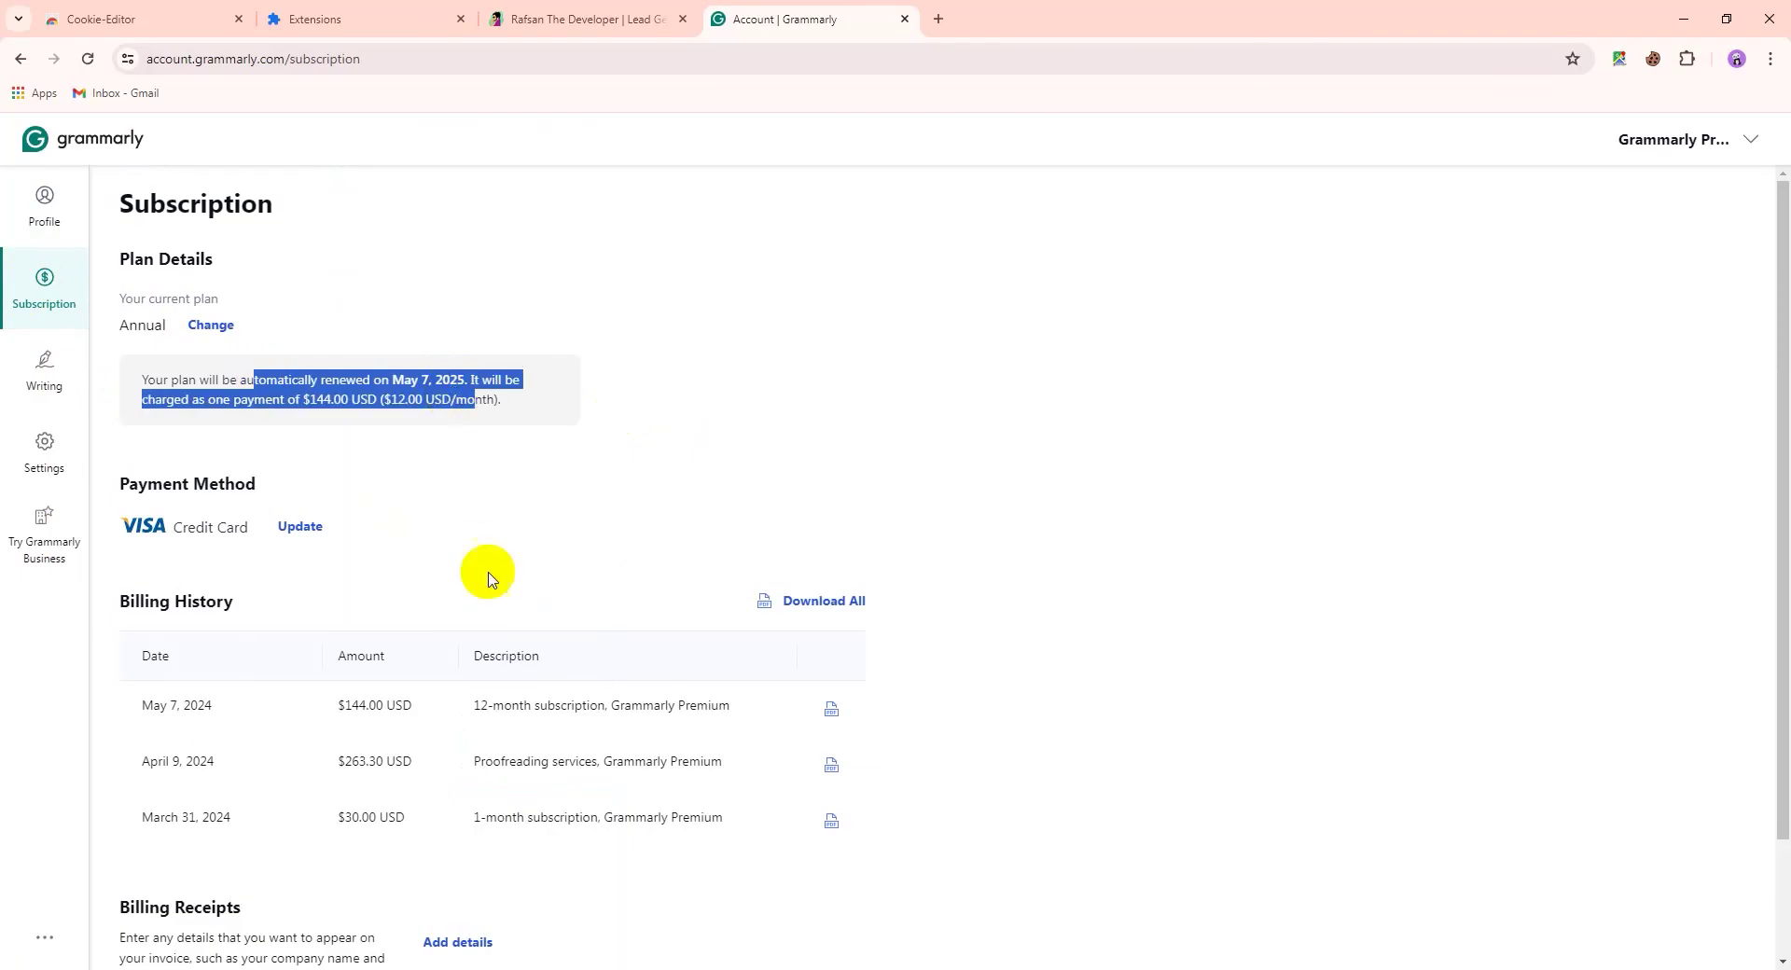
scroll(494, 578, down, 1)
drag(122, 455, 696, 740)
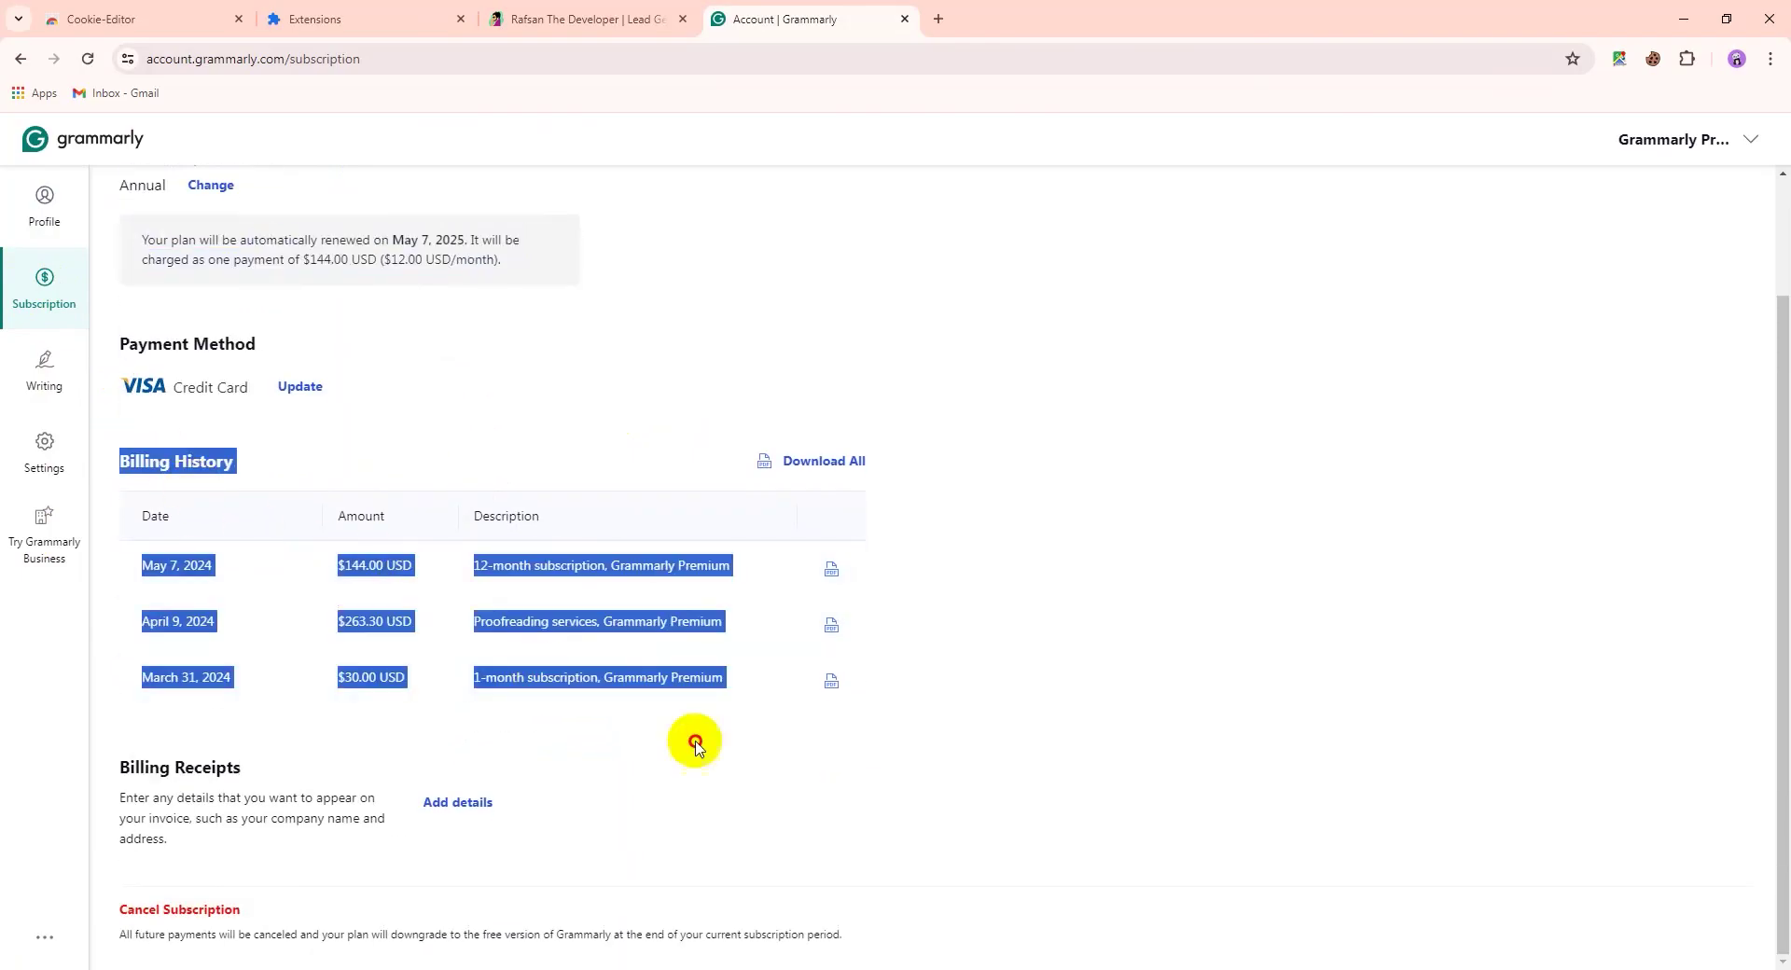
scroll(959, 747, up, 1)
click(1149, 489)
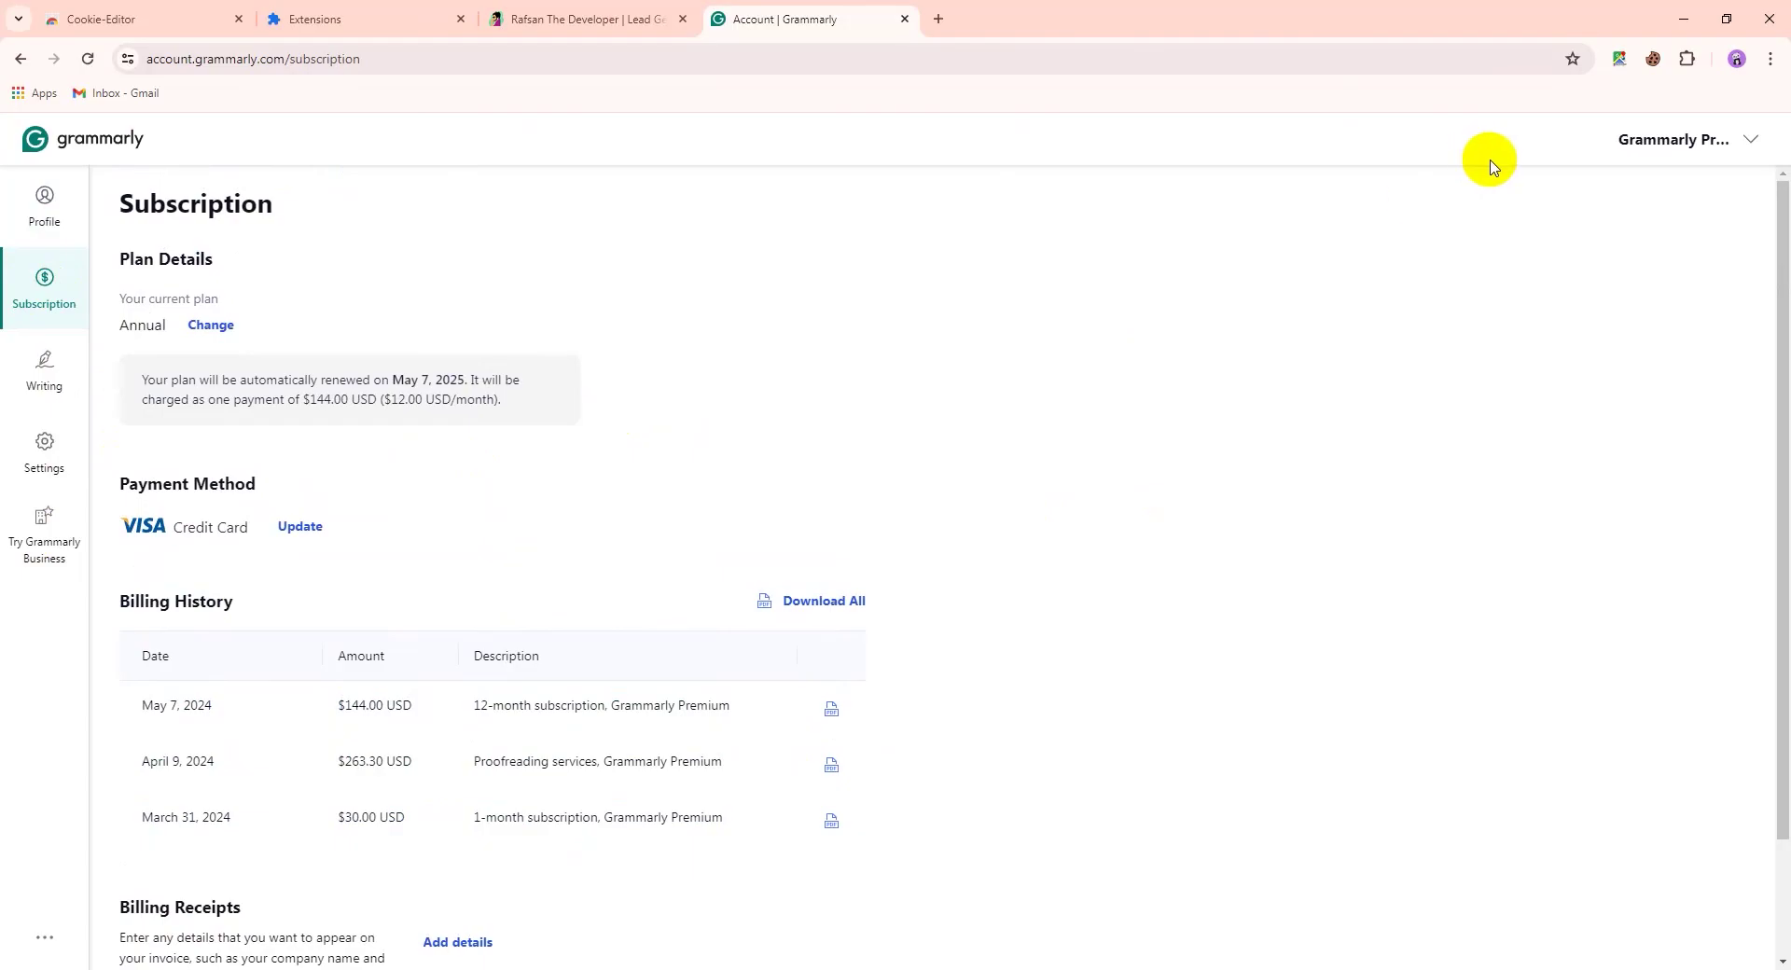
click(1651, 58)
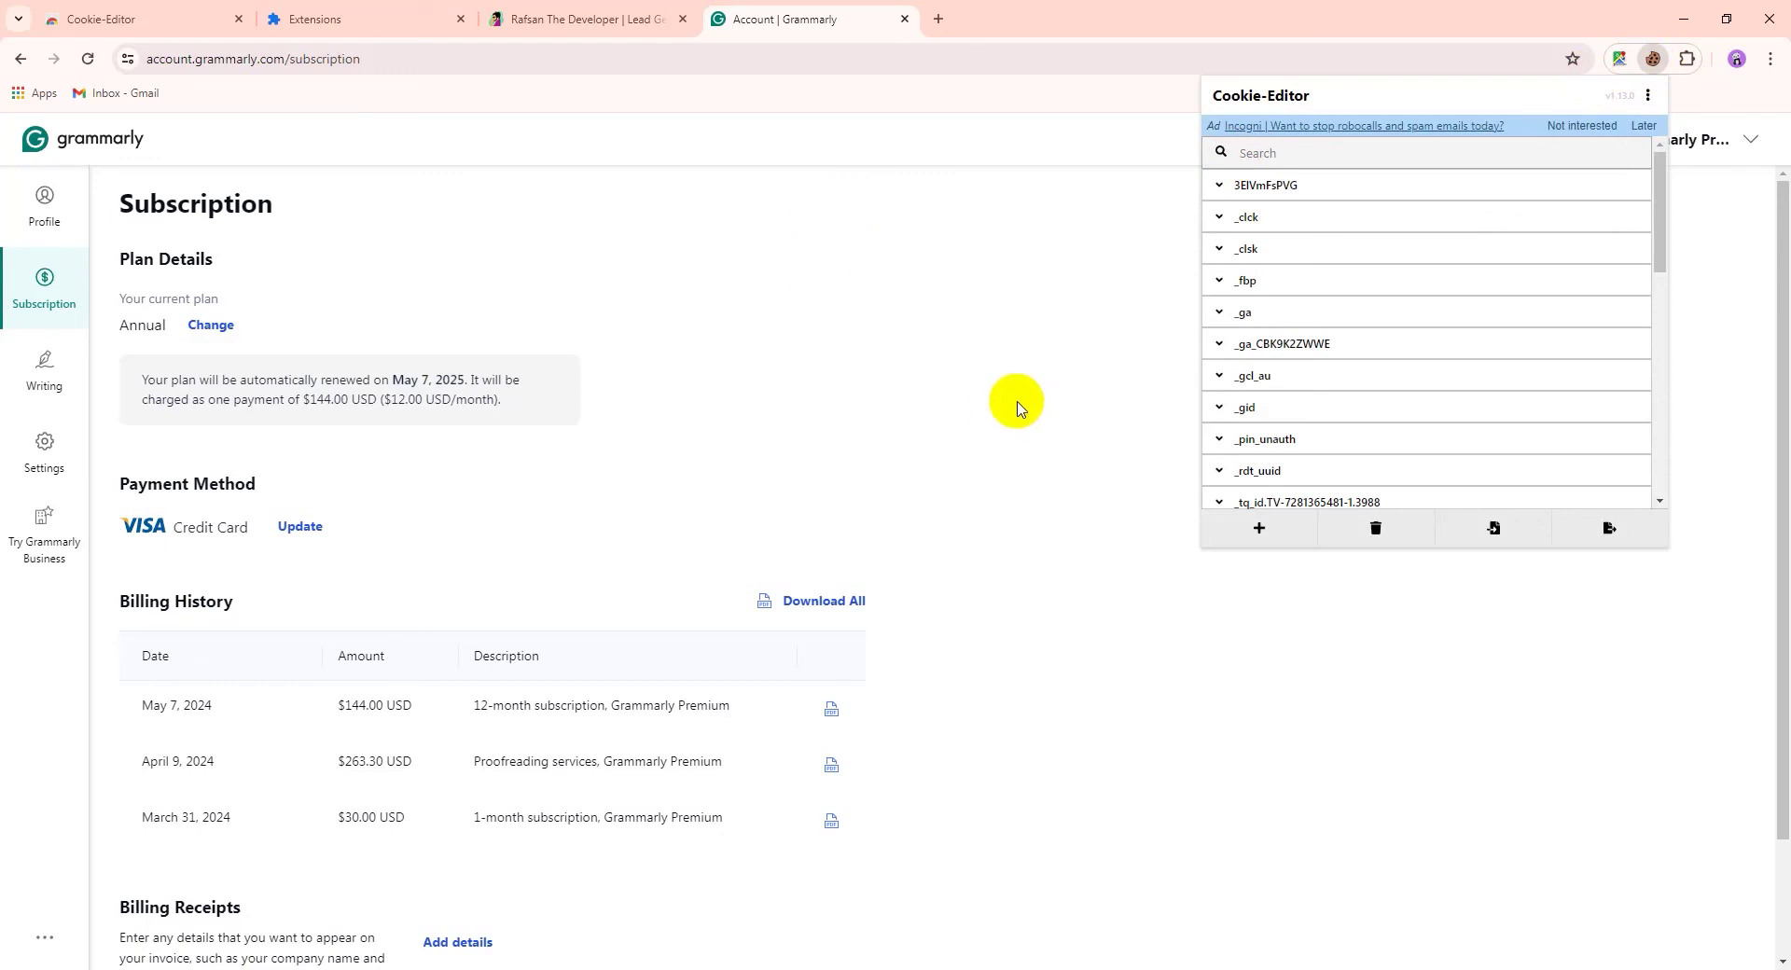
click(981, 396)
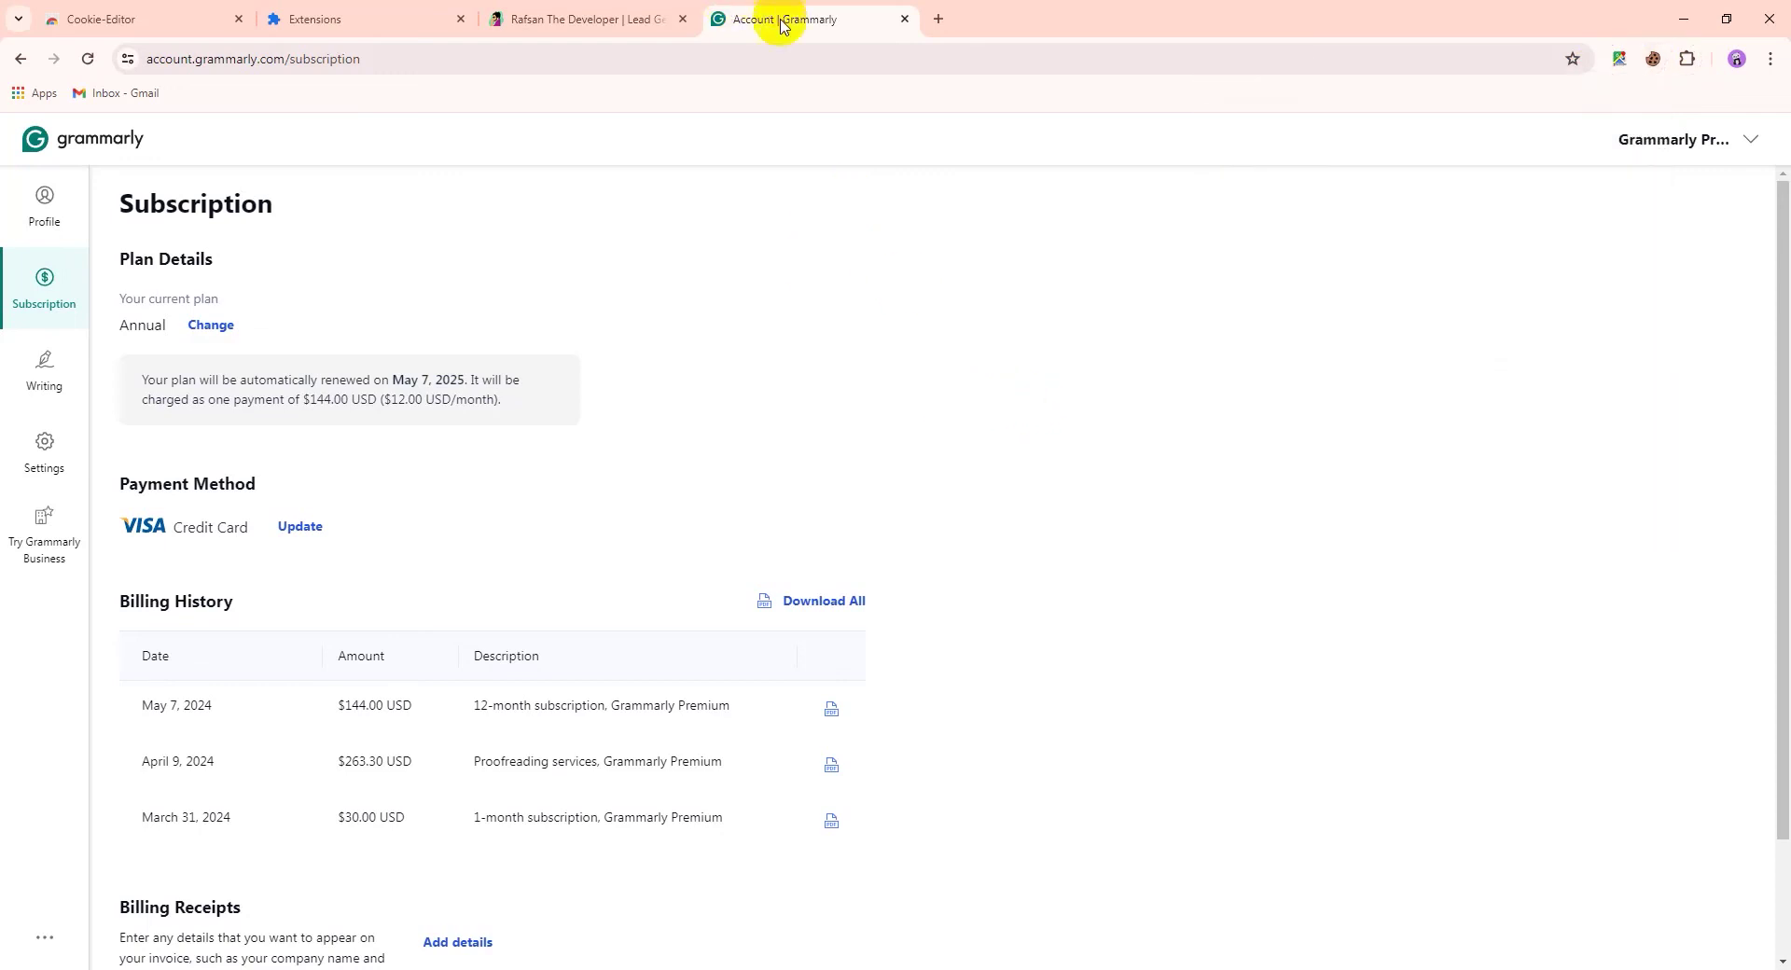
drag(171, 56, 444, 64)
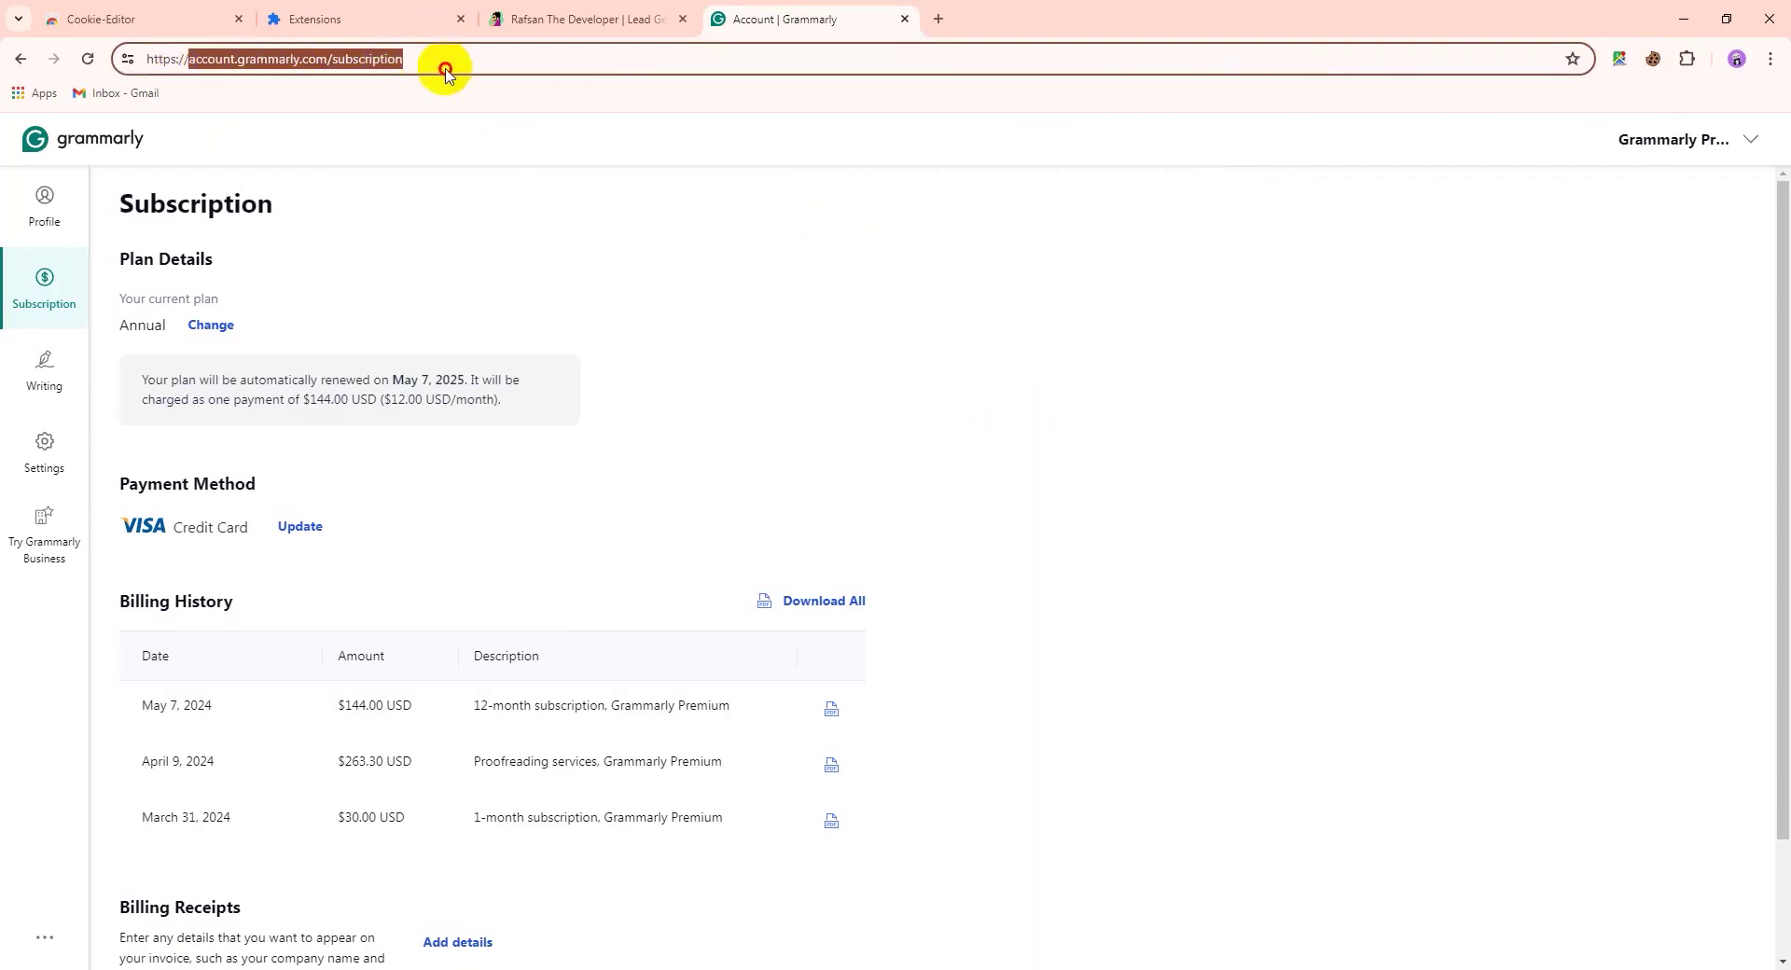
click(690, 349)
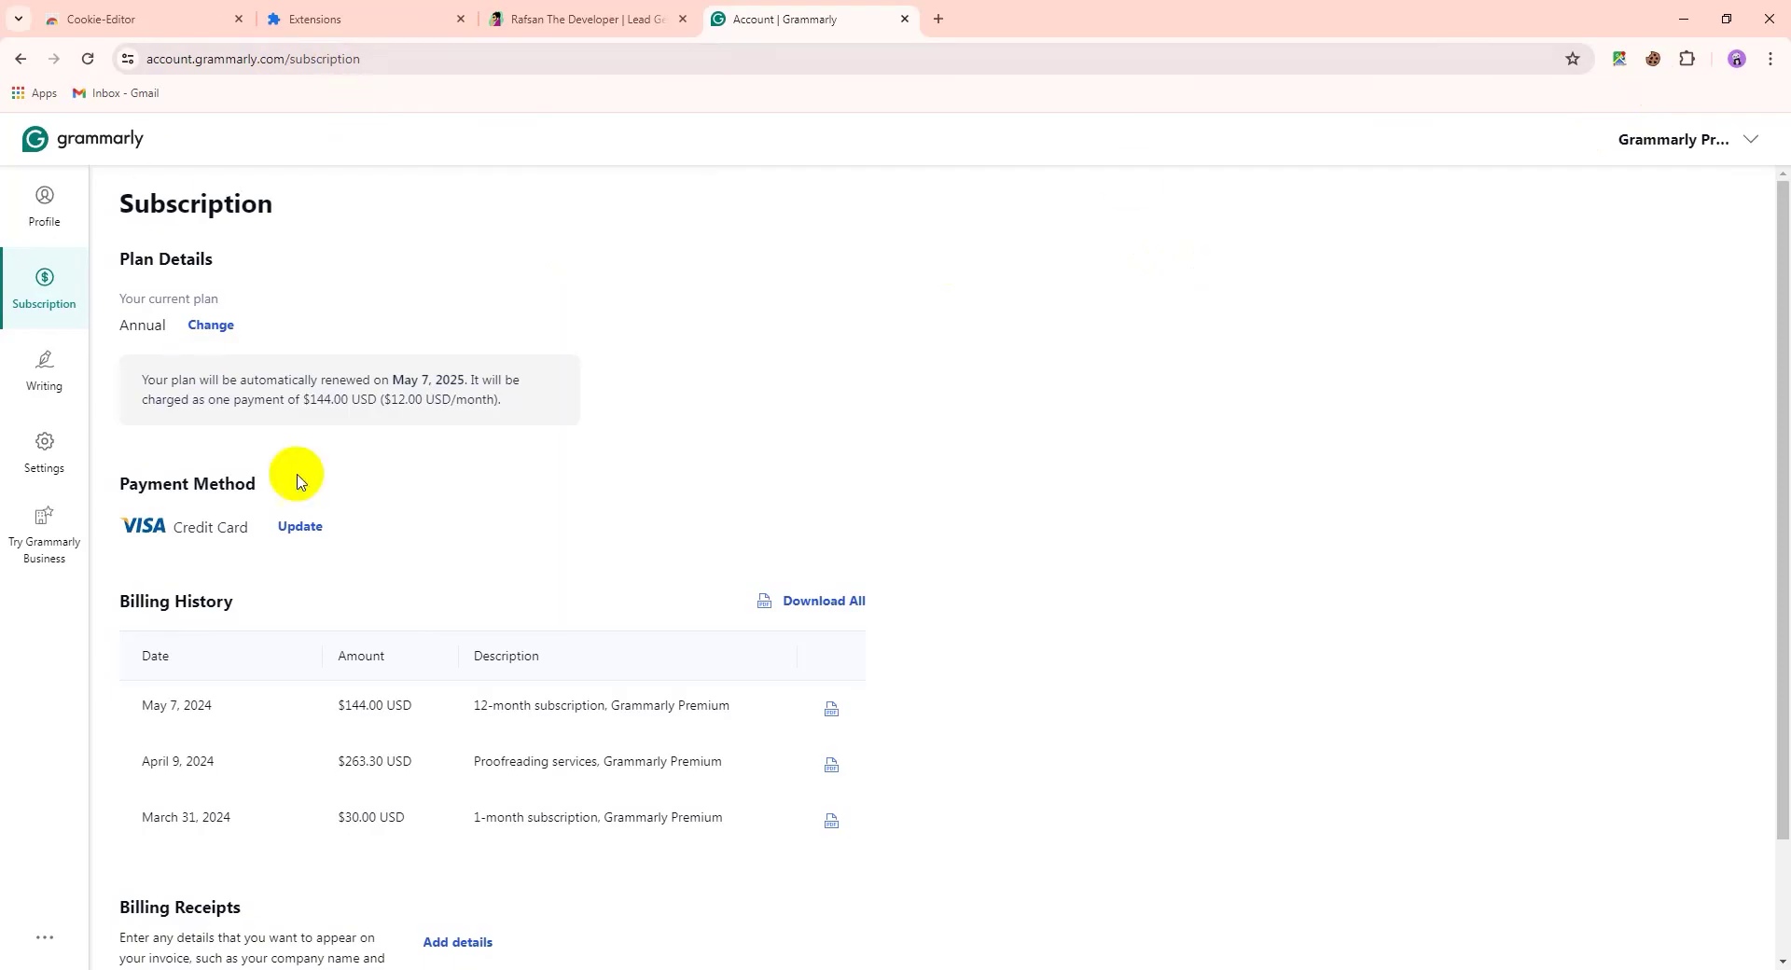
Open Cookie-Editor's cookie list for the Grammarly subscription page
click(1651, 61)
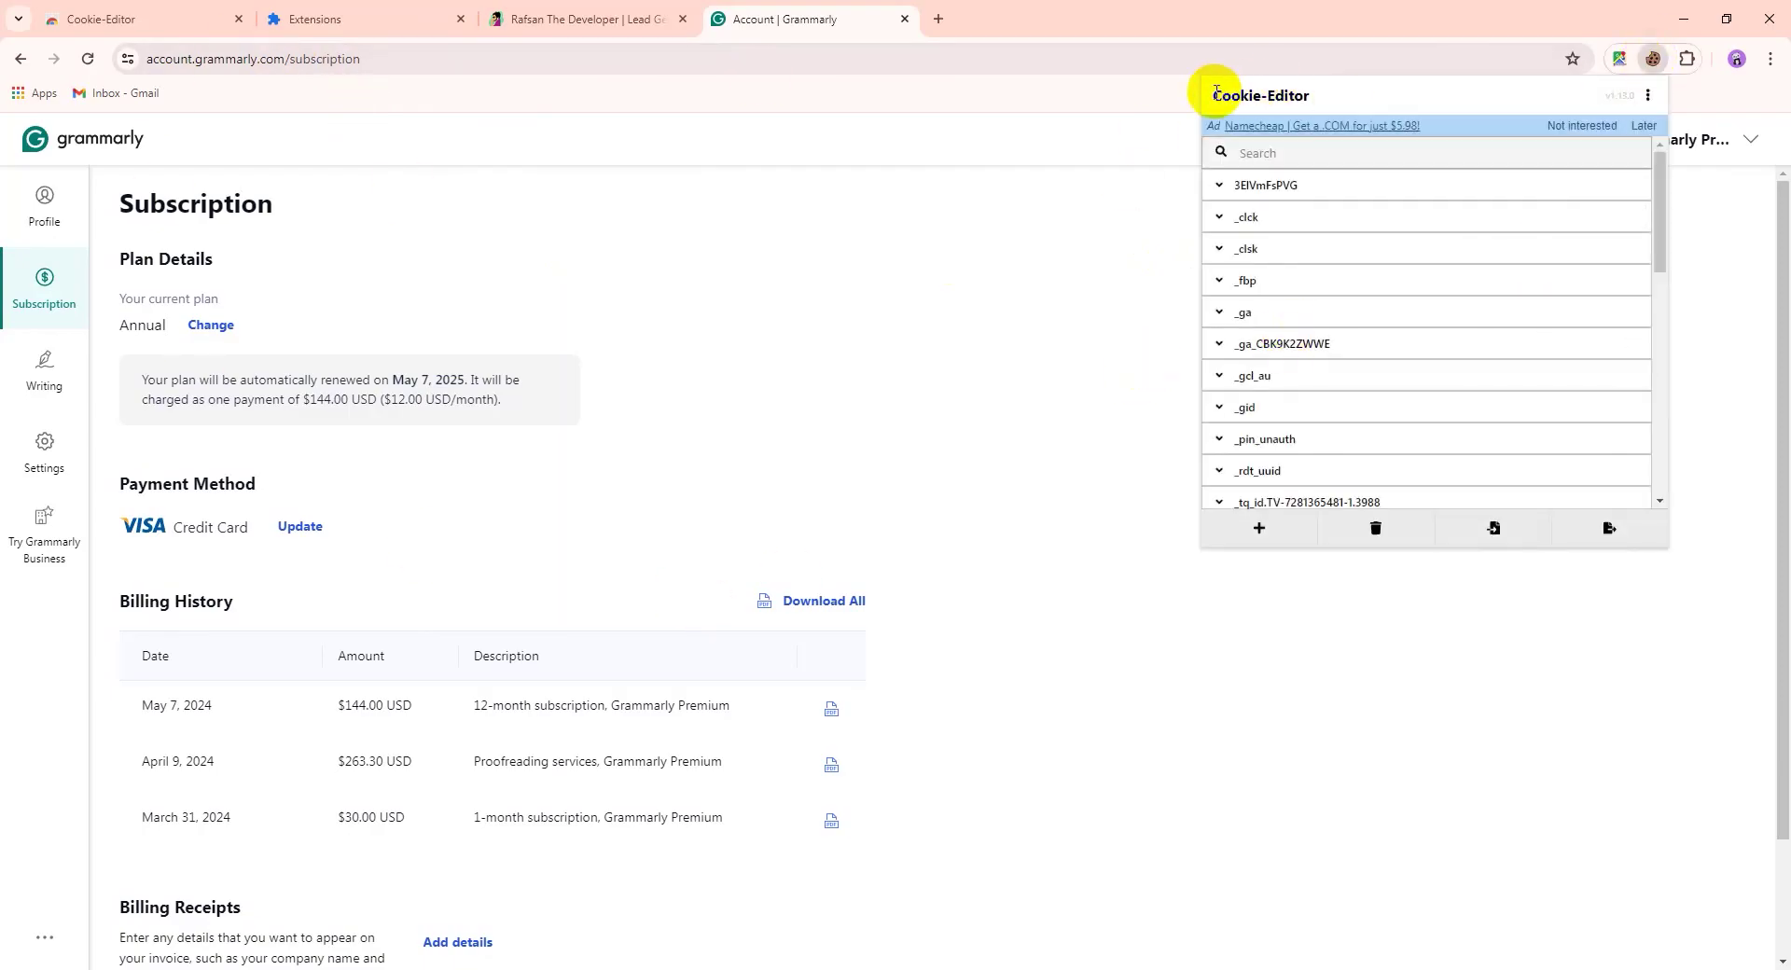
drag(1210, 95, 1287, 95)
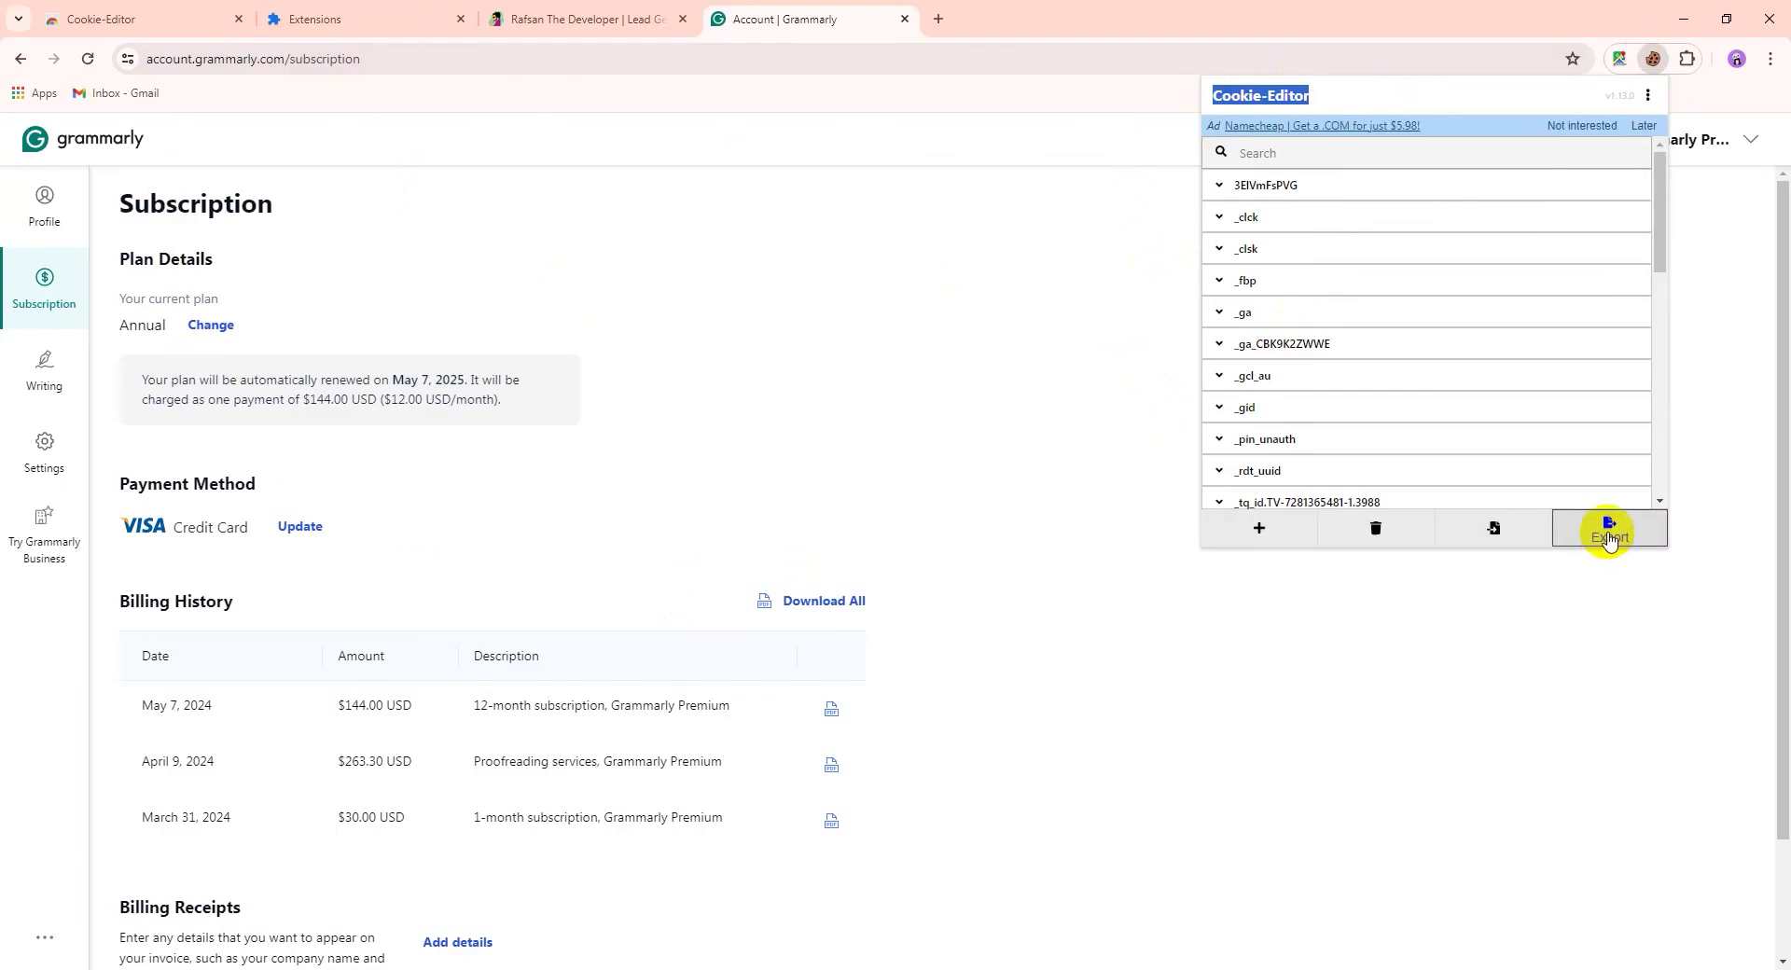
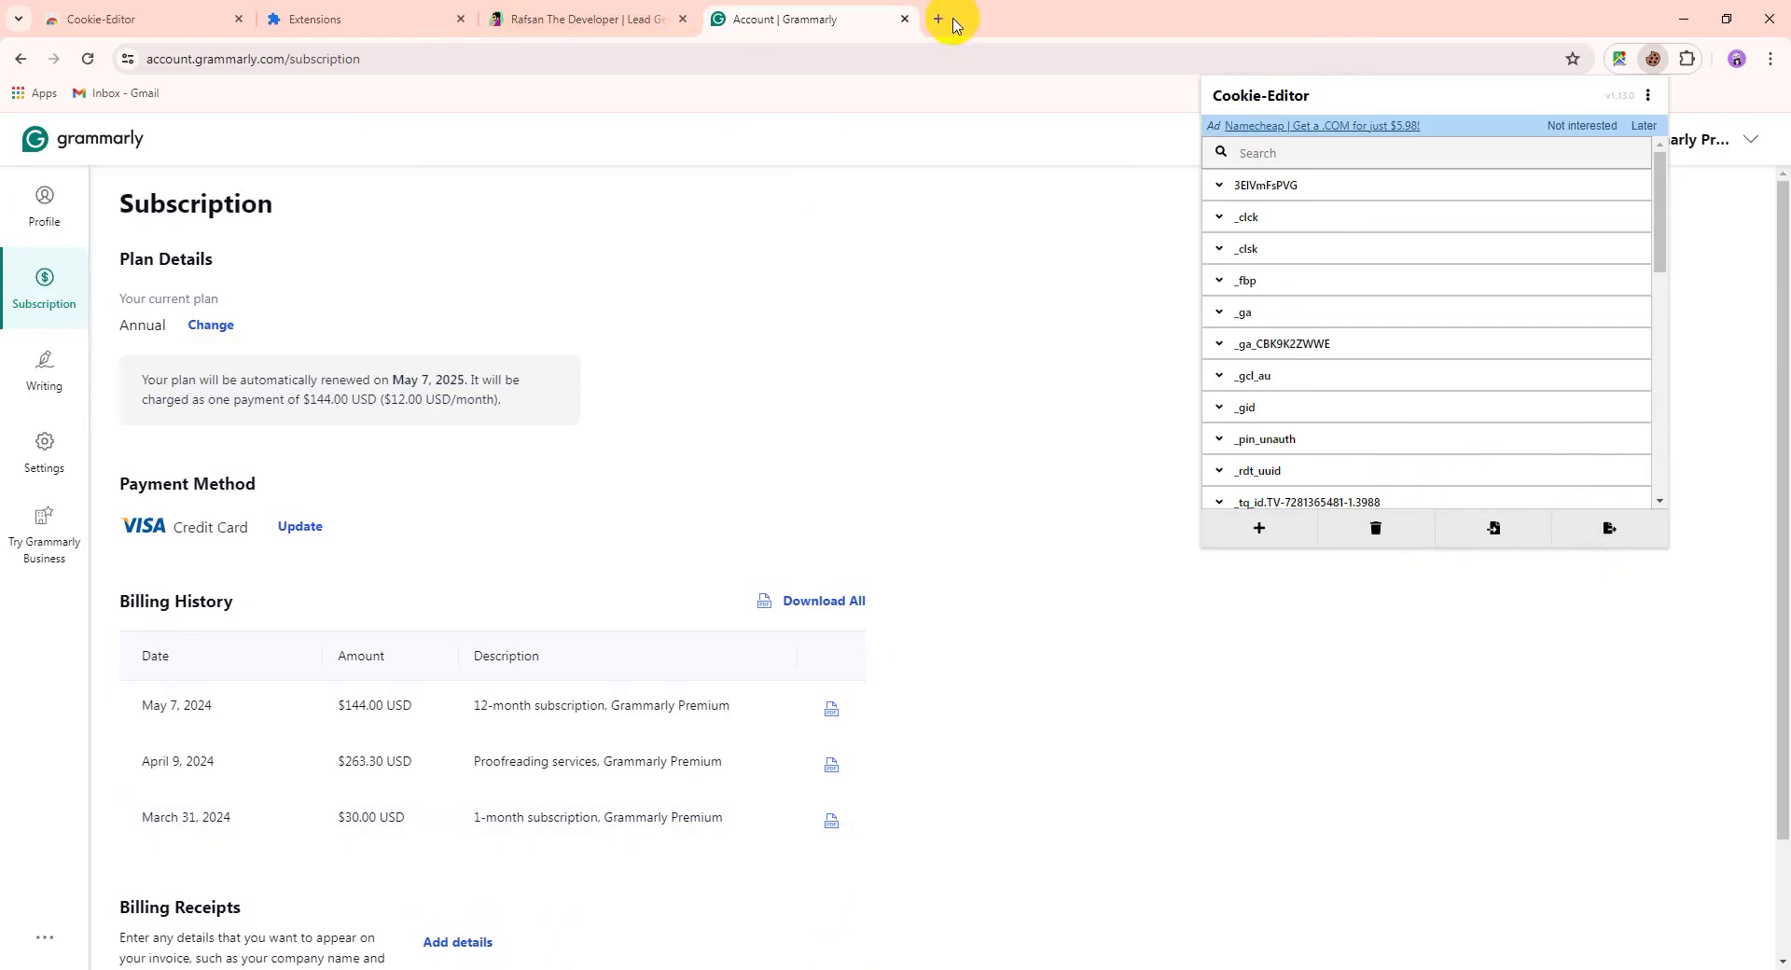
Search Google for "translate english to bangla" in a new browser tab
click(943, 20)
click(940, 18)
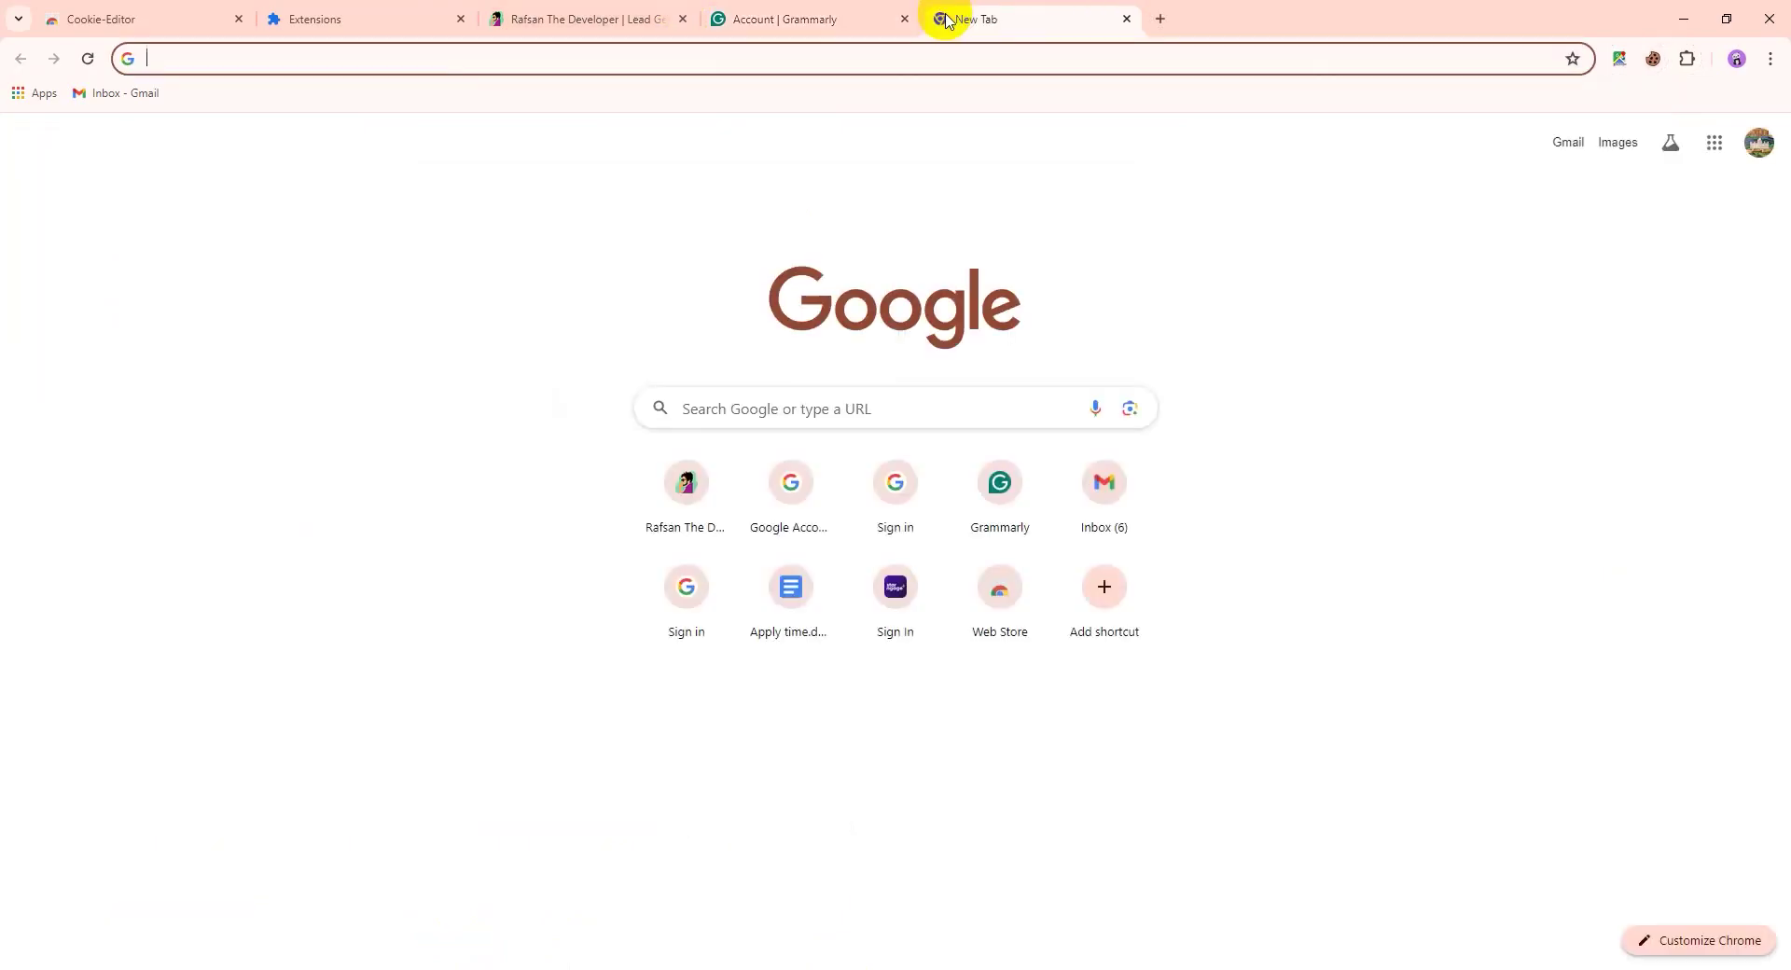
text(tra)
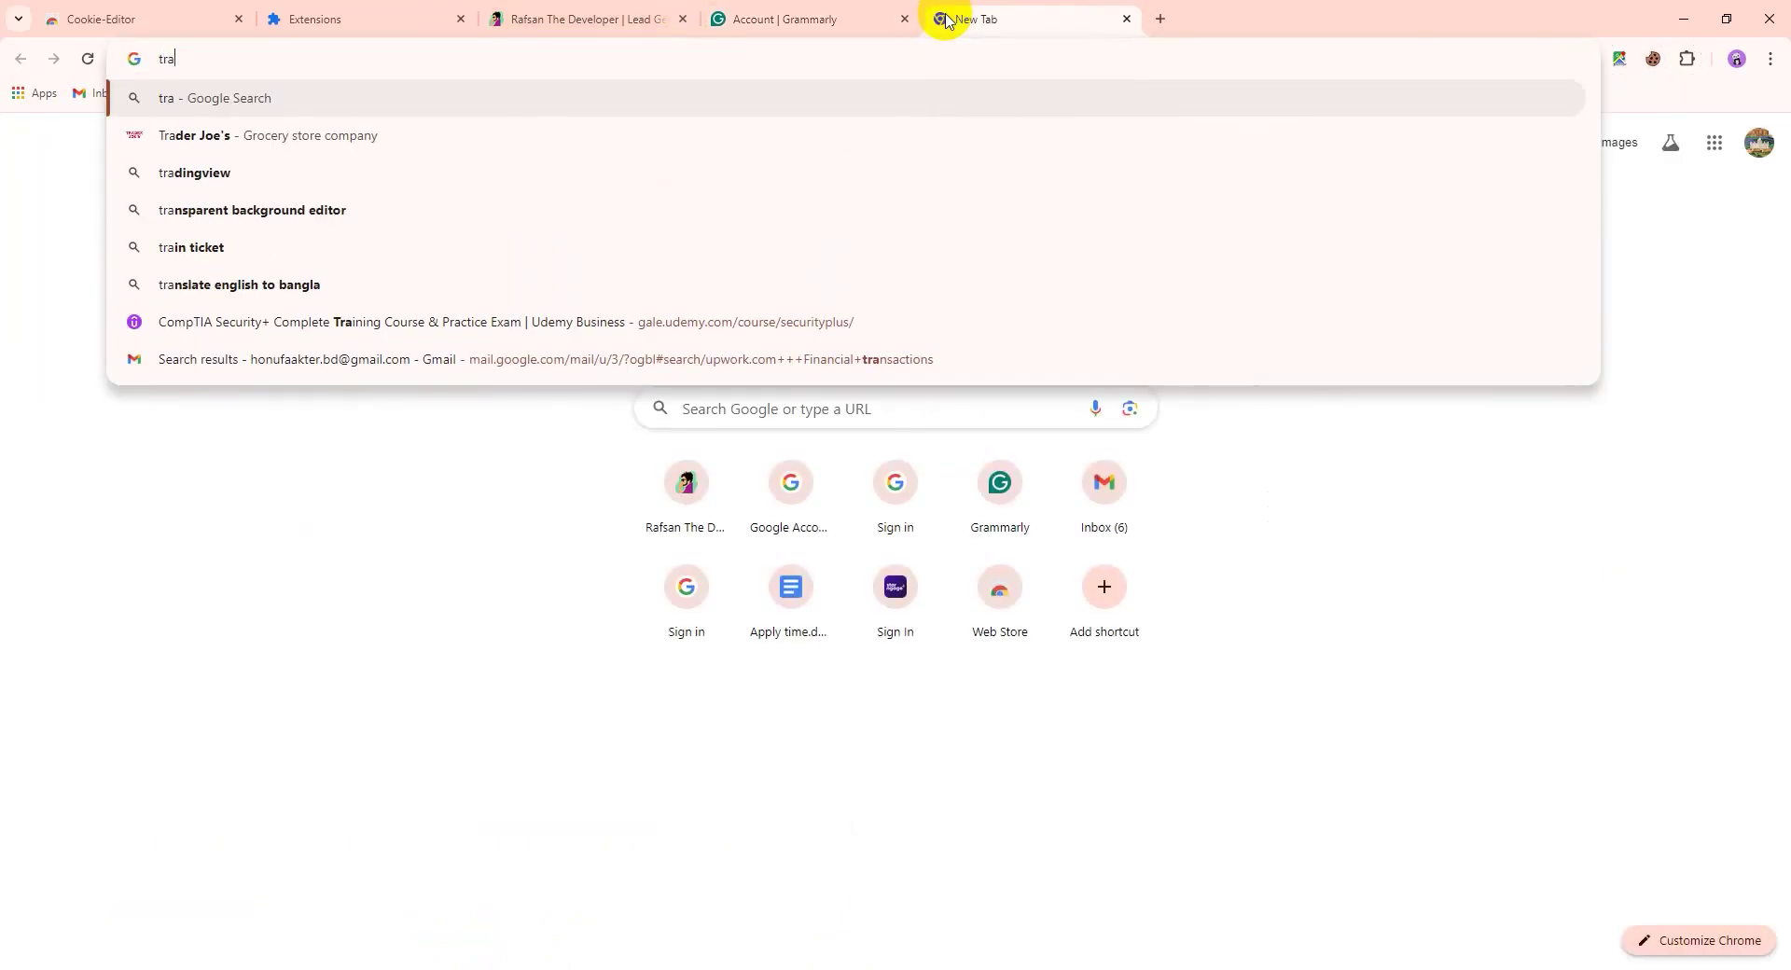
text(nlat)
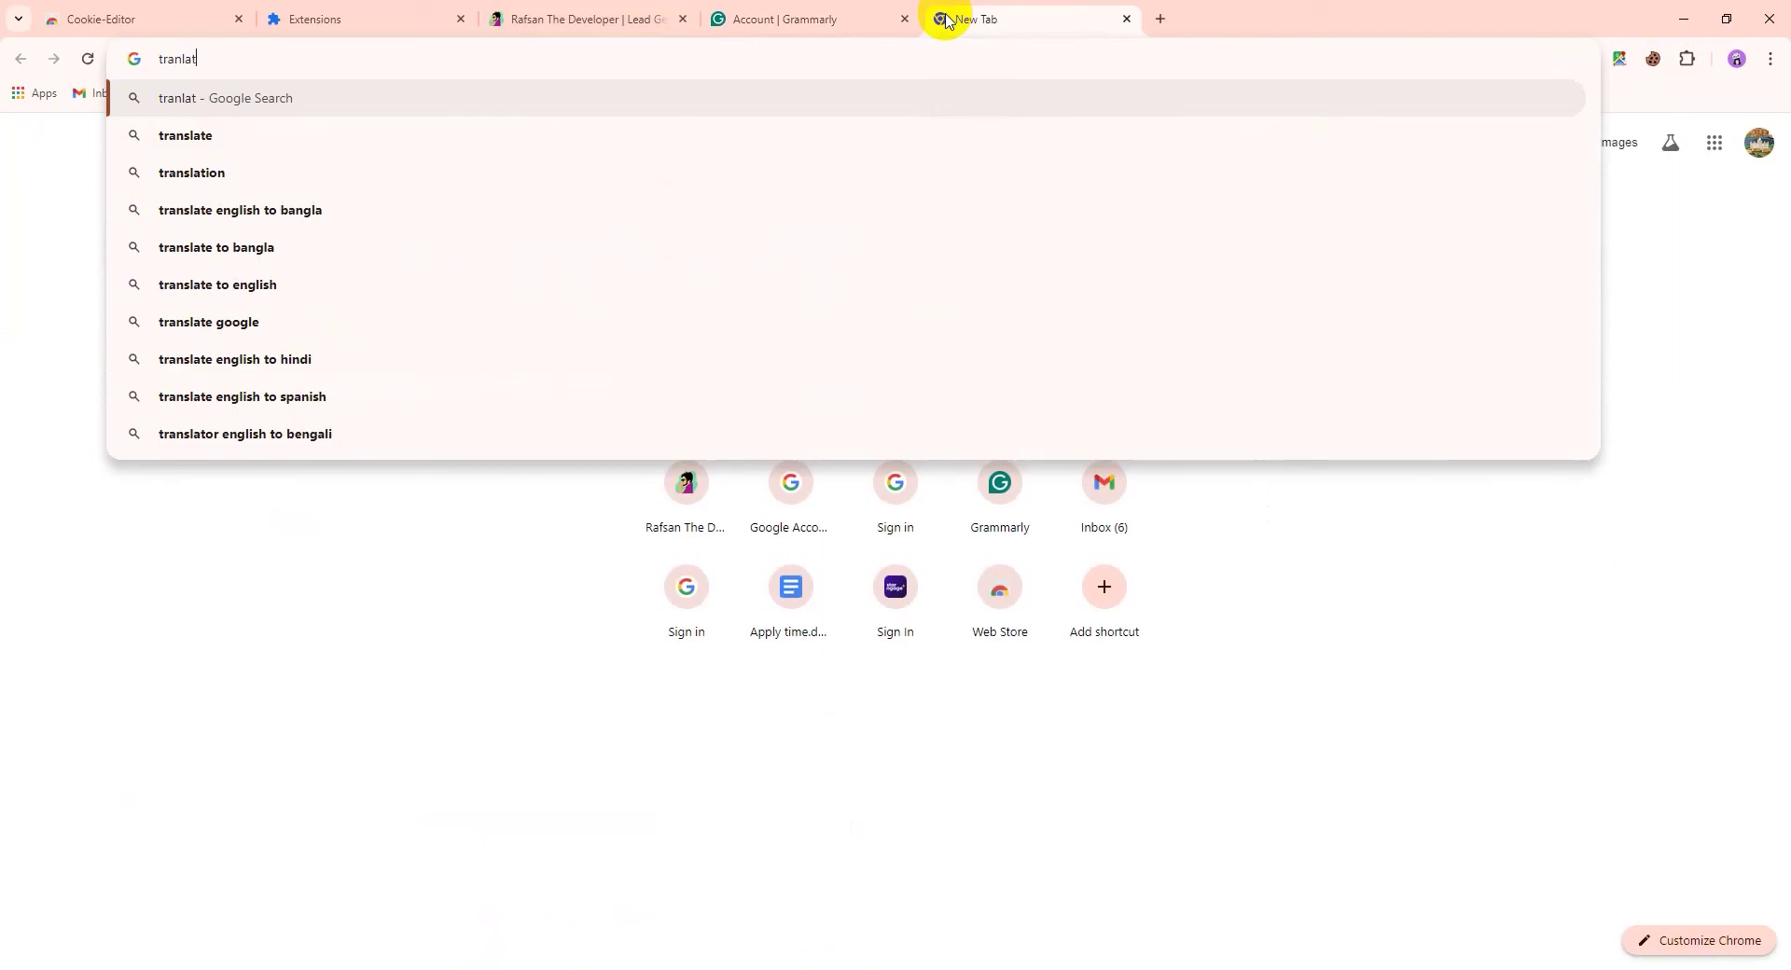
text(or)
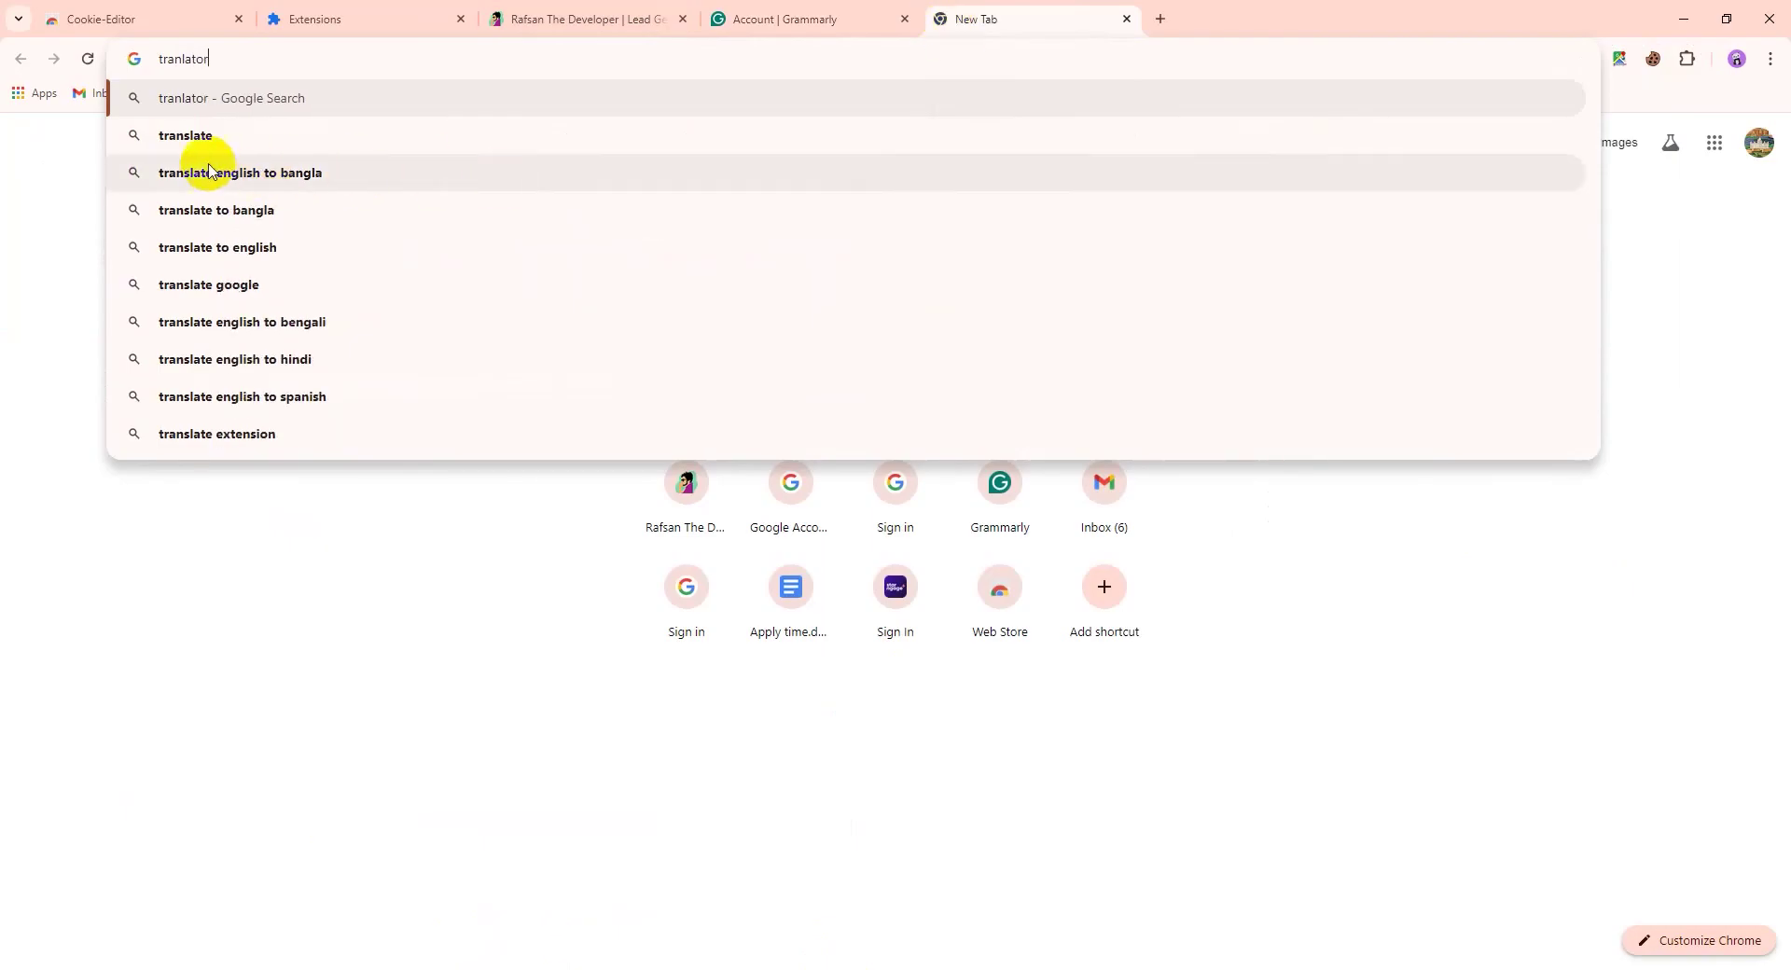
click(208, 171)
Show the editing options for the translator's English source text field
right_click(322, 386)
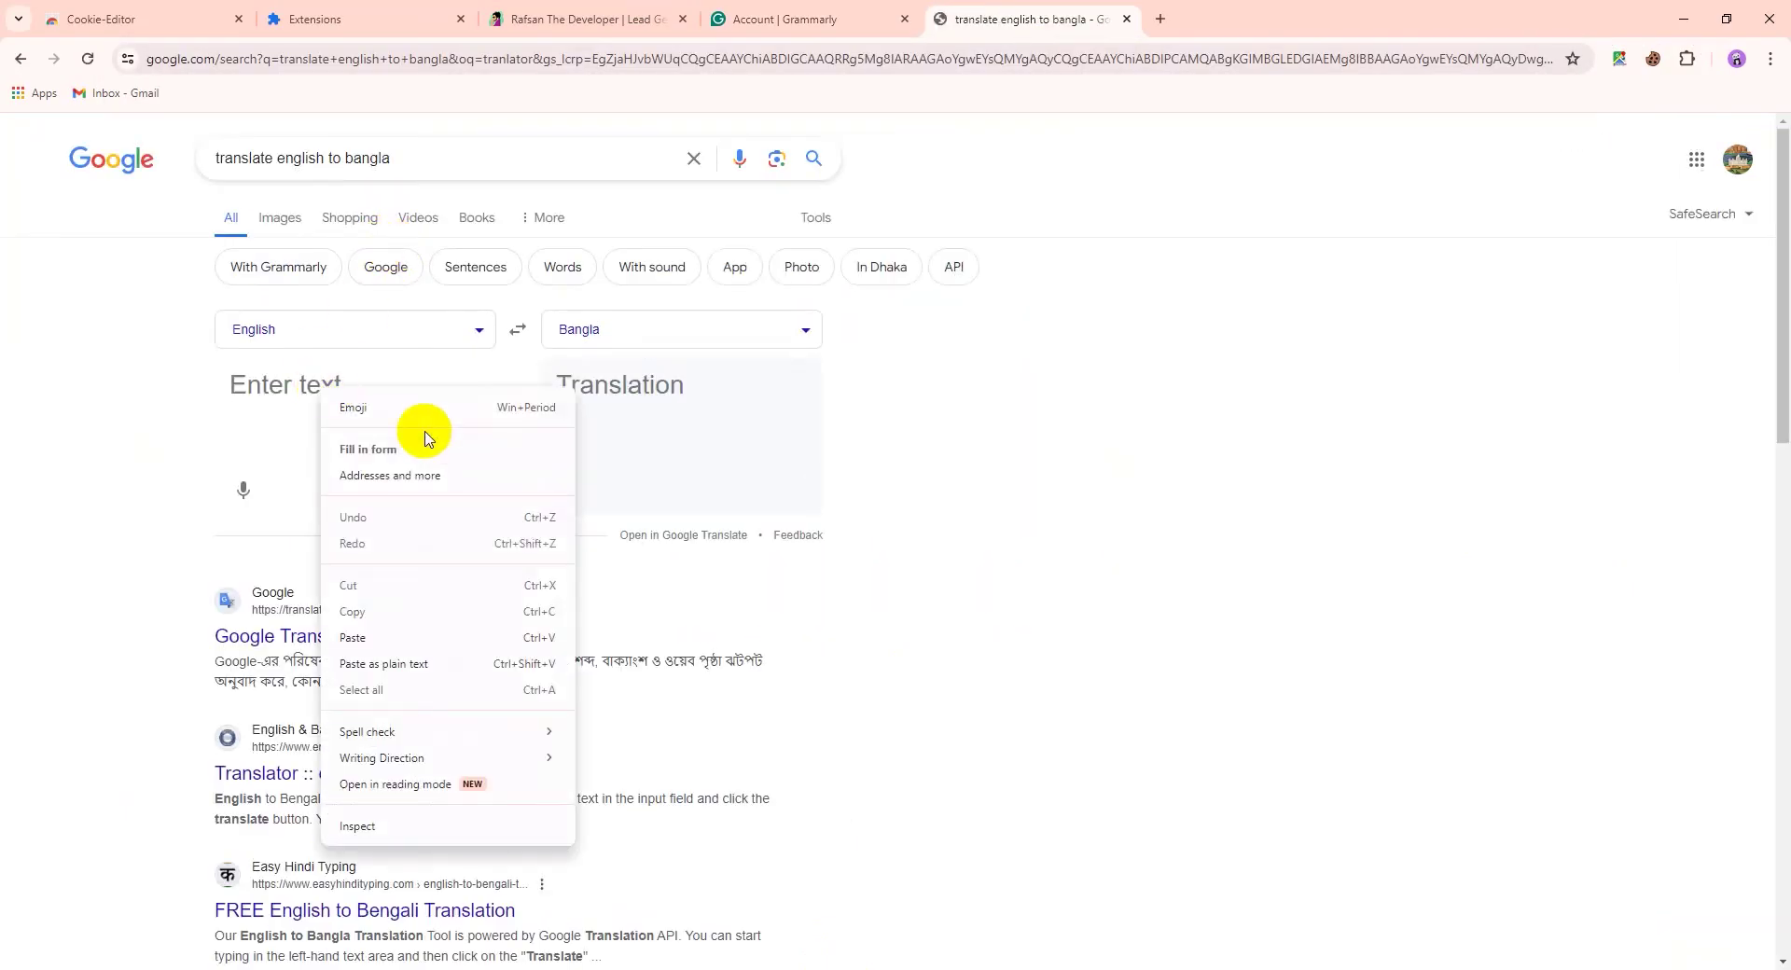
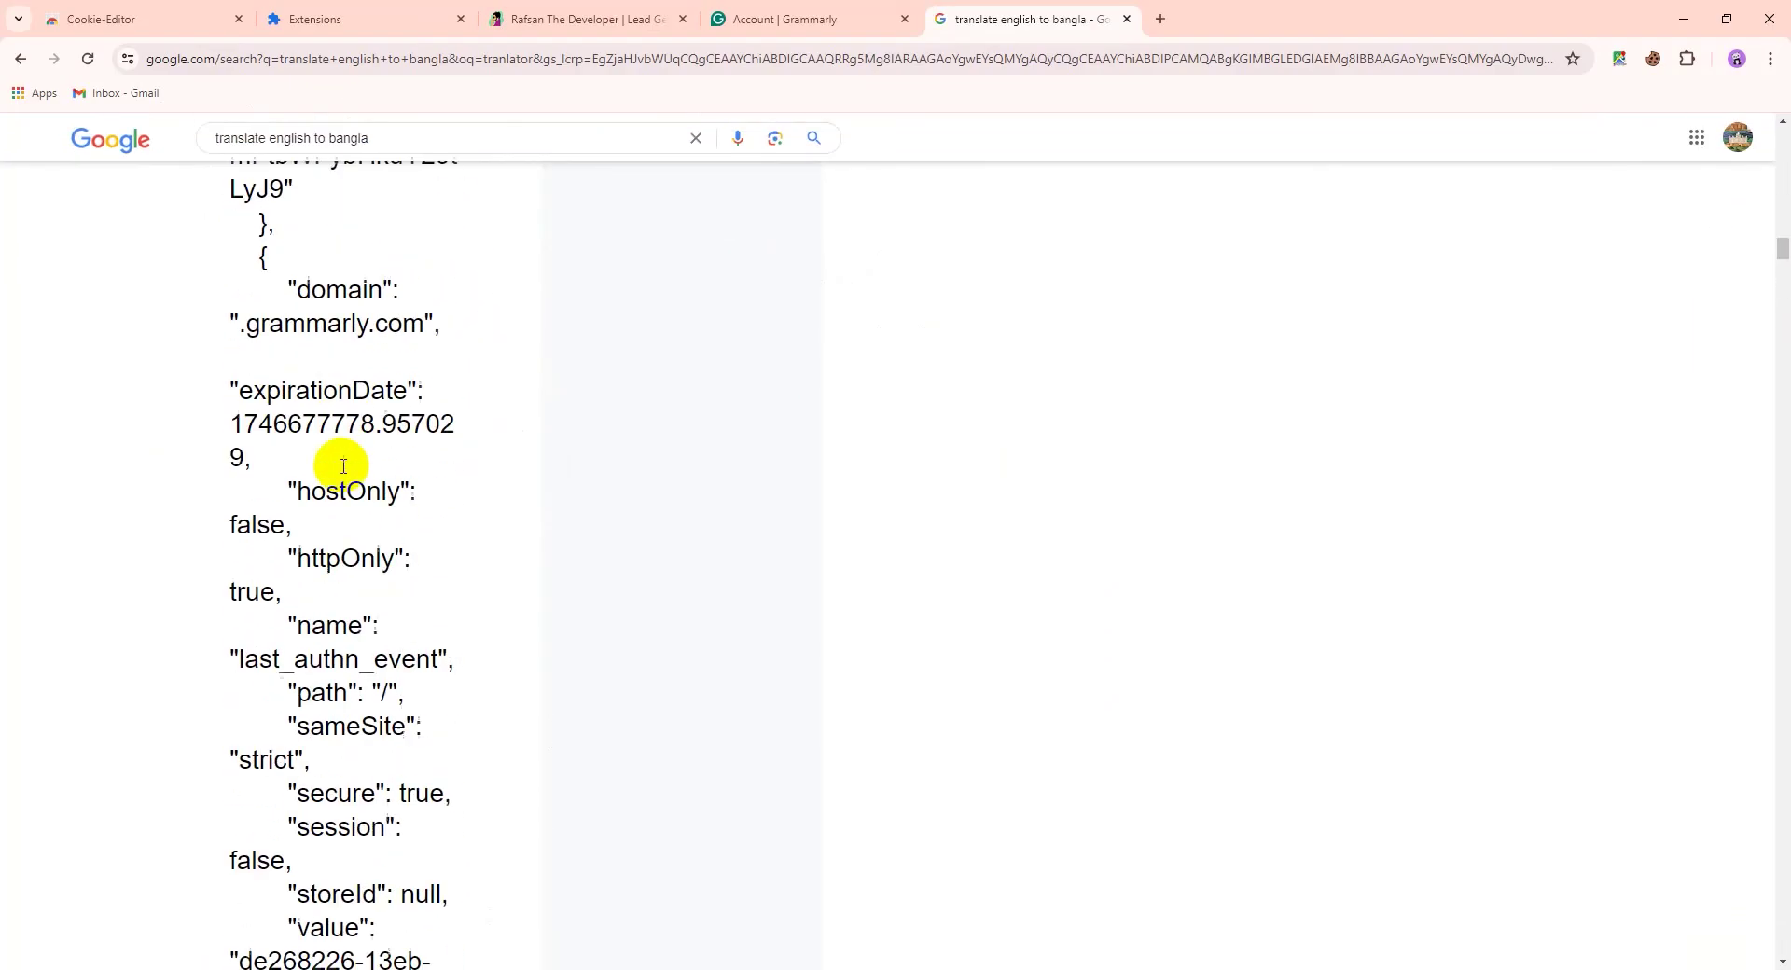
scroll(342, 466, up, 20)
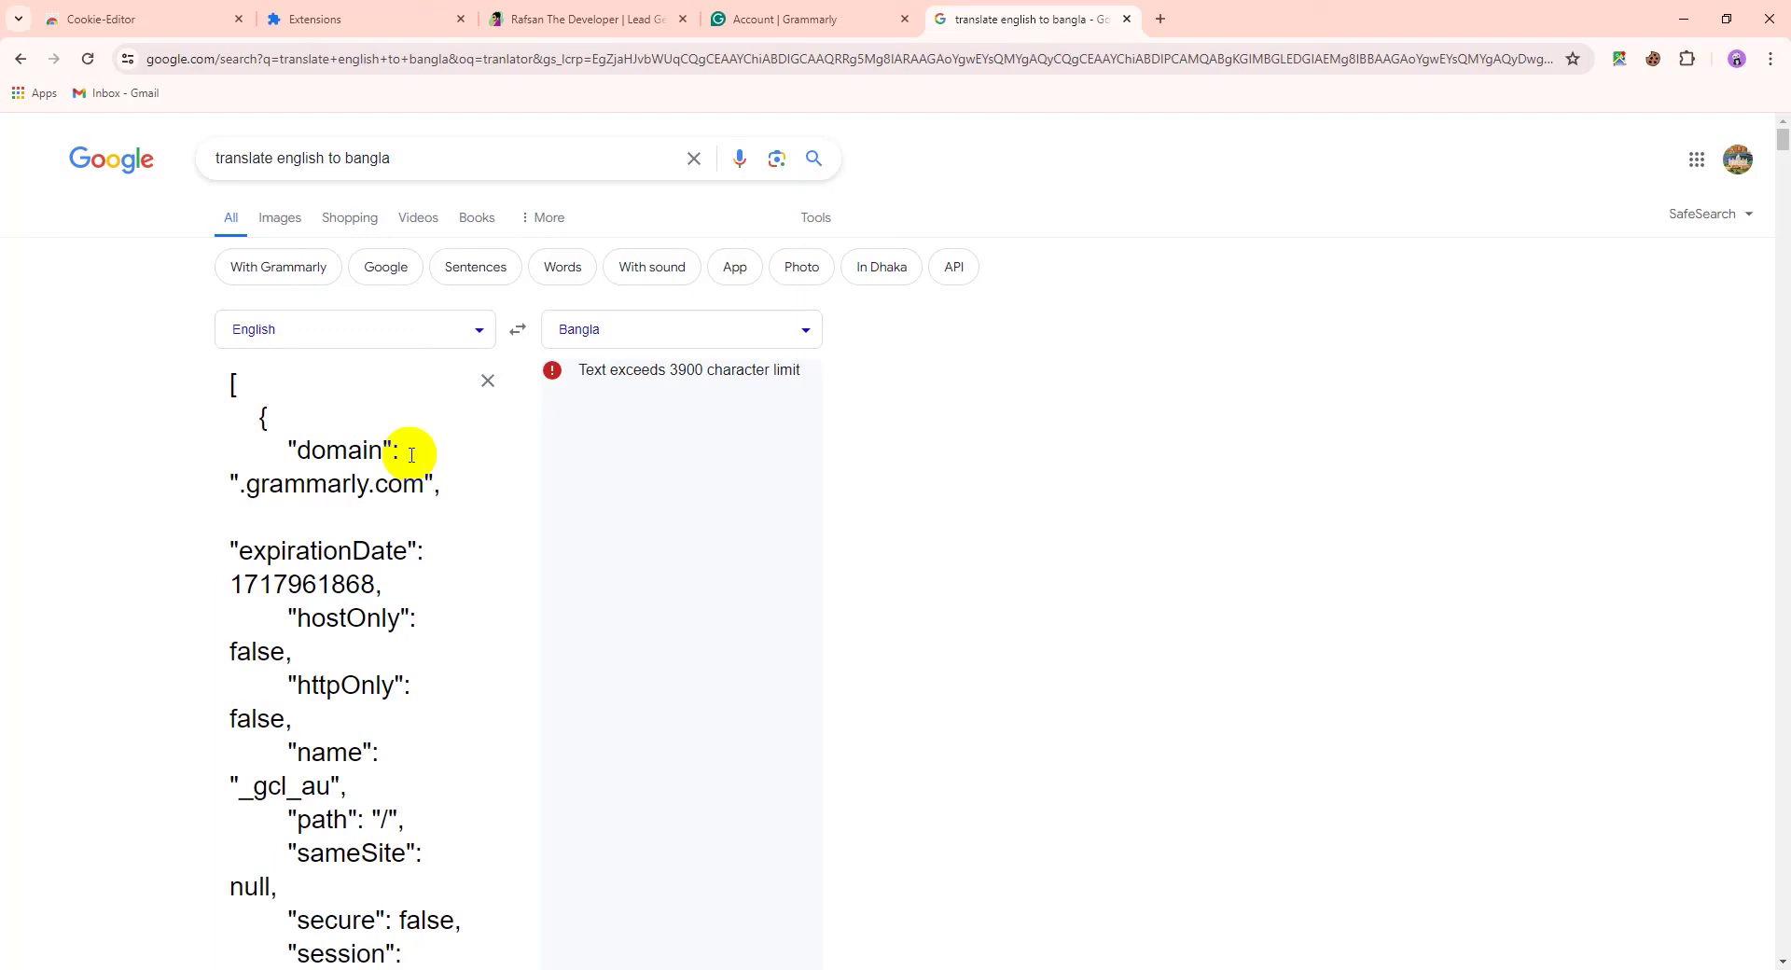